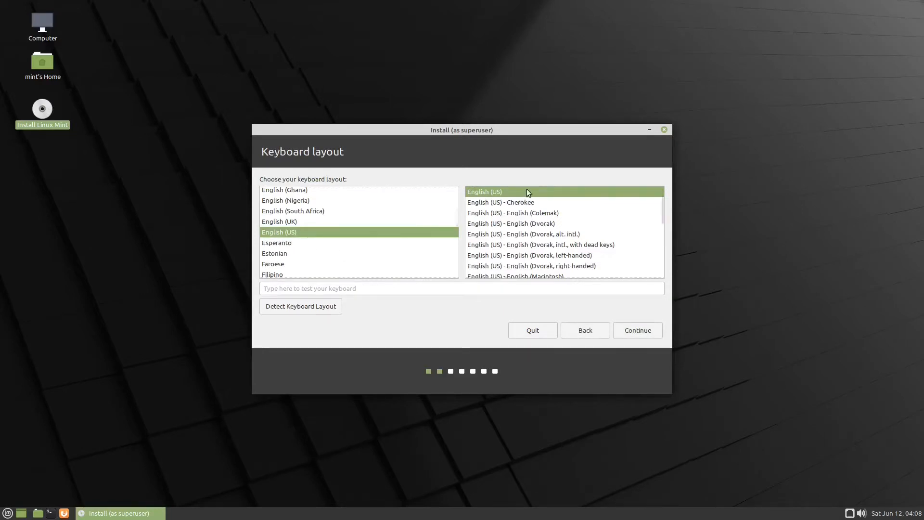
Step: Test the English (US) keyboard layout with some sample characters and accept it
{"action": "left_click", "coordinate": [417, 291]}
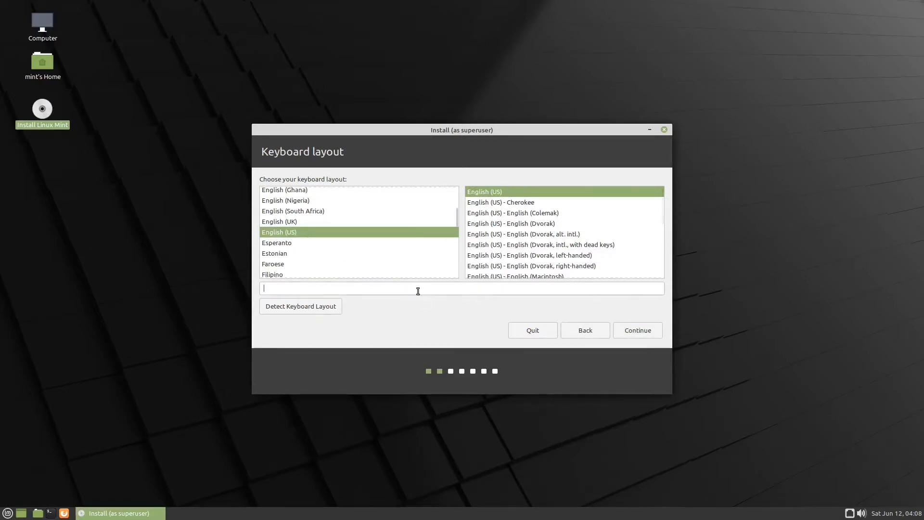
{"action": "type", "text": "chgjgkl"}
{"action": "left_click", "coordinate": [656, 332]}
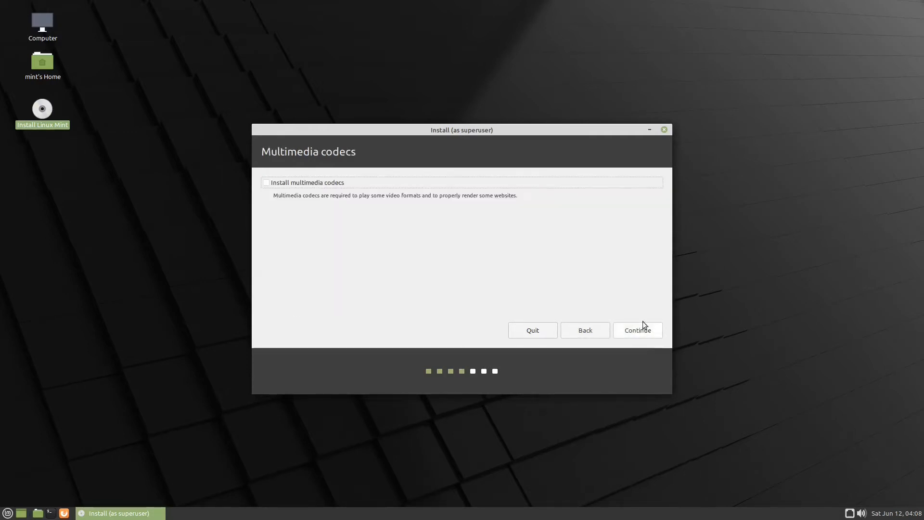
Step: Enable installation of multimedia codecs and start the installation with the option to erase the disk, confirming the partition changes
{"action": "left_click", "coordinate": [285, 182]}
{"action": "left_click", "coordinate": [654, 334]}
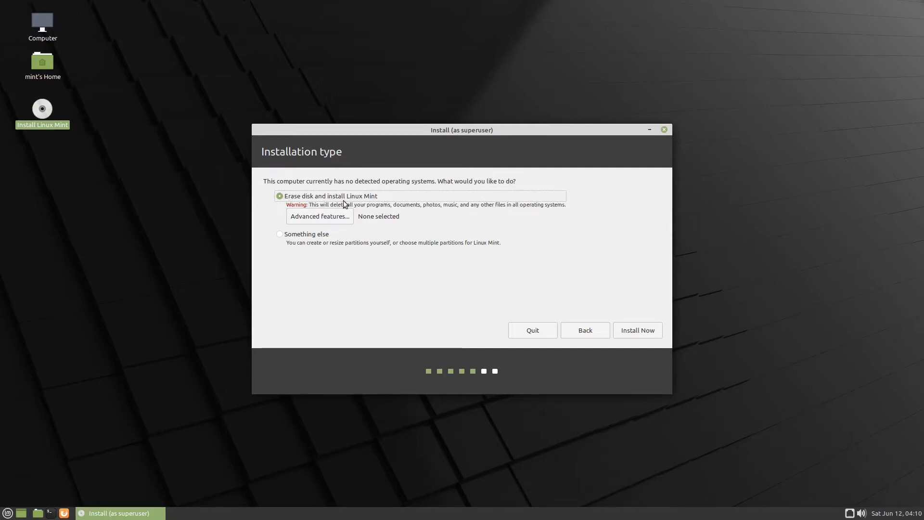
{"action": "left_click", "coordinate": [656, 336]}
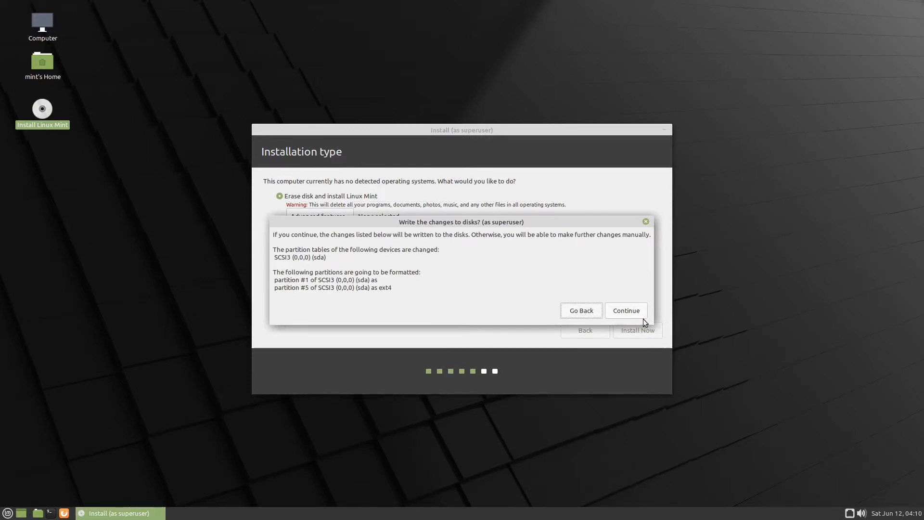
{"action": "left_click", "coordinate": [643, 312]}
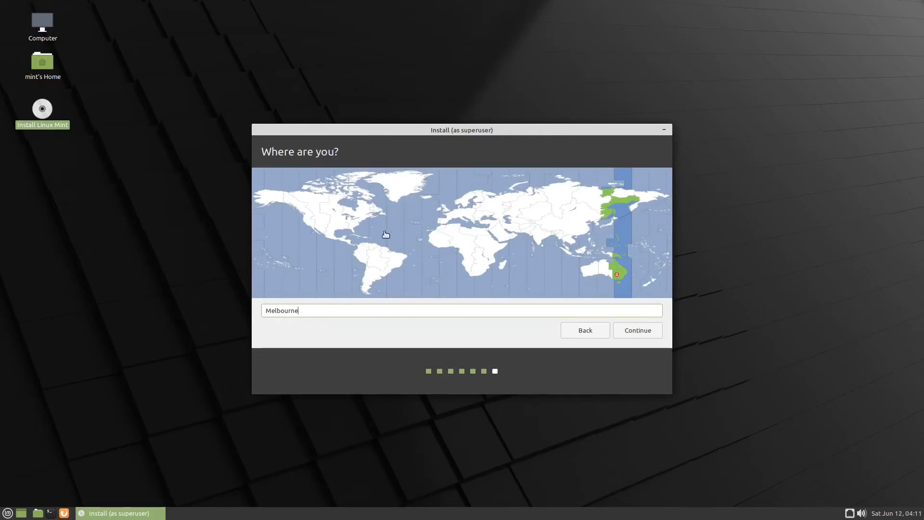
Step: Set the location on the time zone map to Melbourne and continue to the user details
{"action": "left_click", "coordinate": [306, 224]}
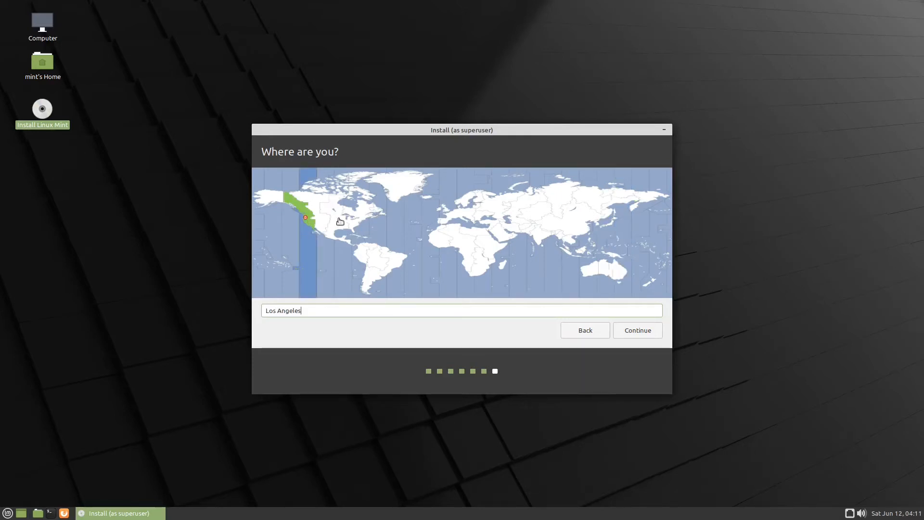
{"action": "left_click", "coordinate": [358, 225]}
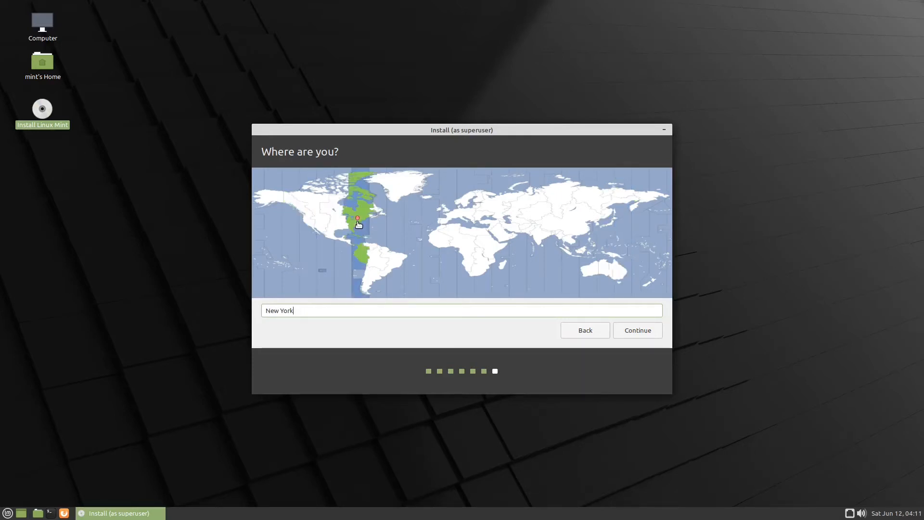
{"action": "left_click", "coordinate": [618, 280]}
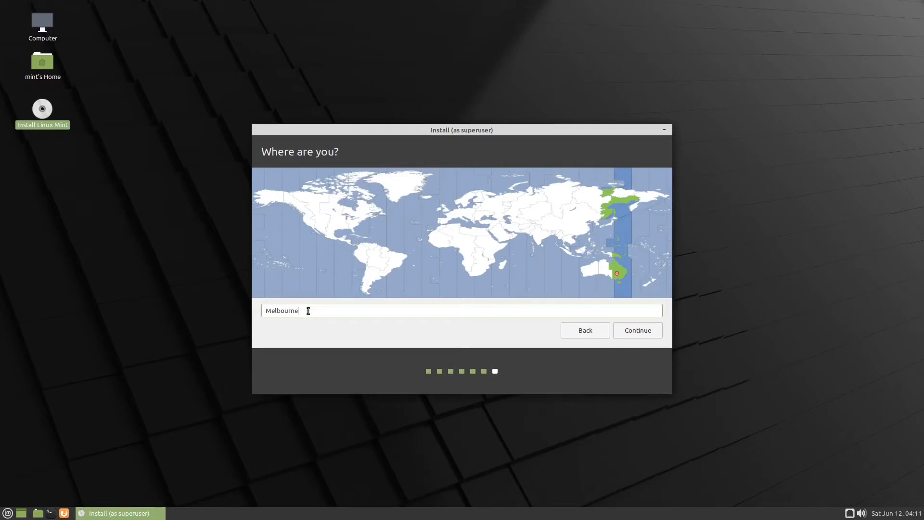
{"action": "left_click", "coordinate": [656, 333]}
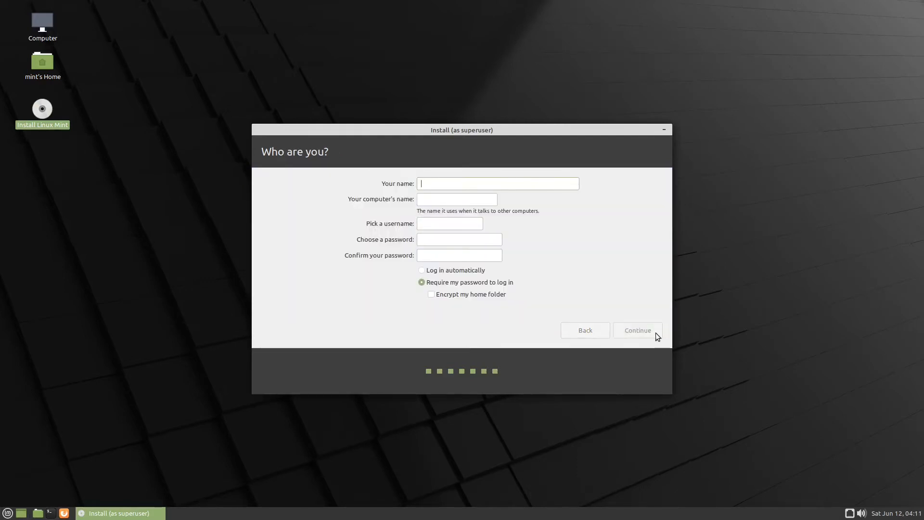
Step: Enter the user's name and set the computer's name to mintmate
{"action": "type", "text": "Bradley"}
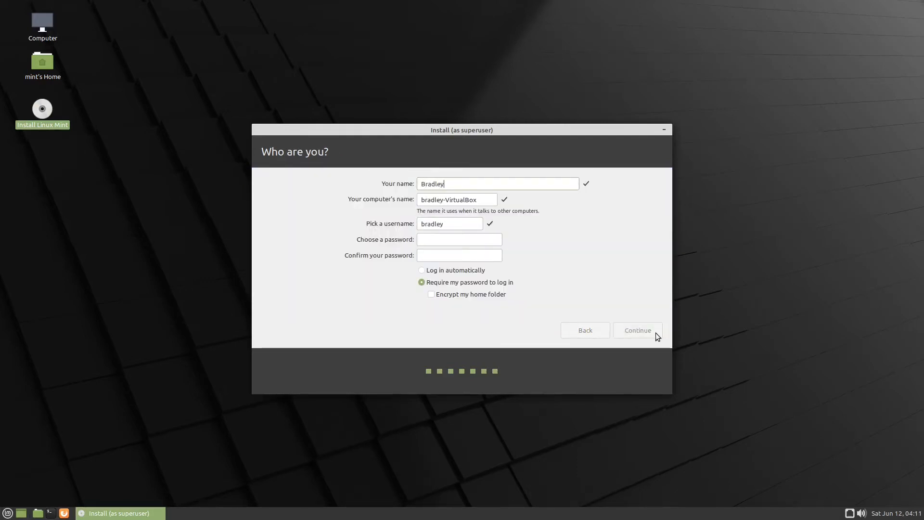
{"action": "key", "text": "Tab"}
{"action": "key", "text": "BackSpace"}
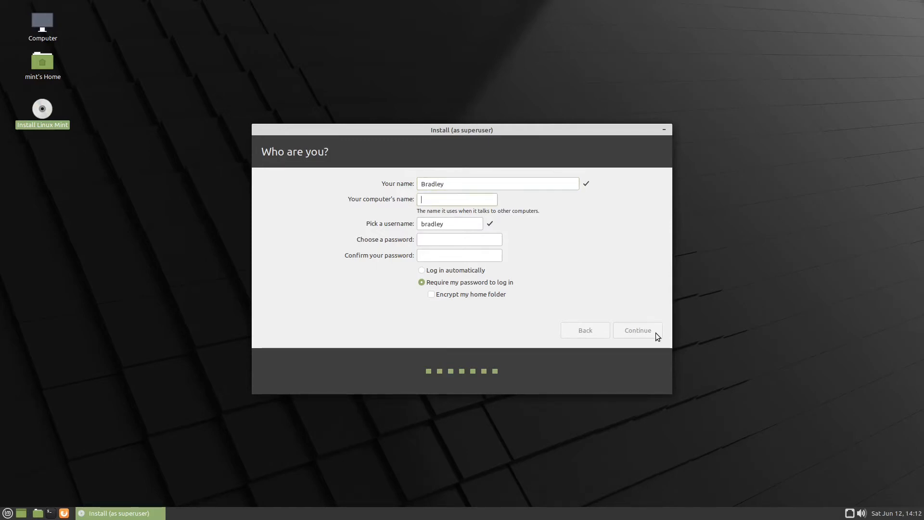
{"action": "type", "text": "mintmate"}
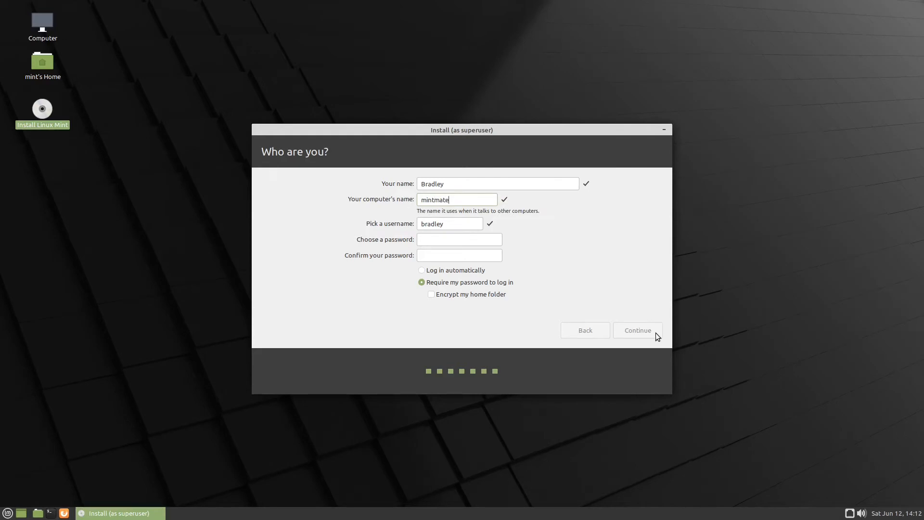
Step: Enter and confirm the account password, keeping the suggested username and required login password, and continue the installation
{"action": "key", "text": "Tab"}
{"action": "key", "text": "Tab"}
{"action": "type", "text": "●●●●●●●●"}
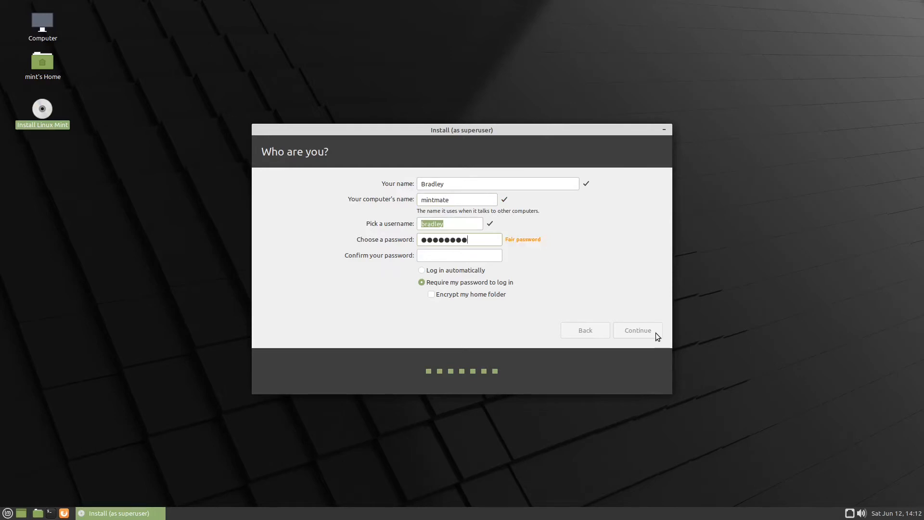
{"action": "key", "text": "Tab"}
{"action": "type", "text": "●●●●●●●"}
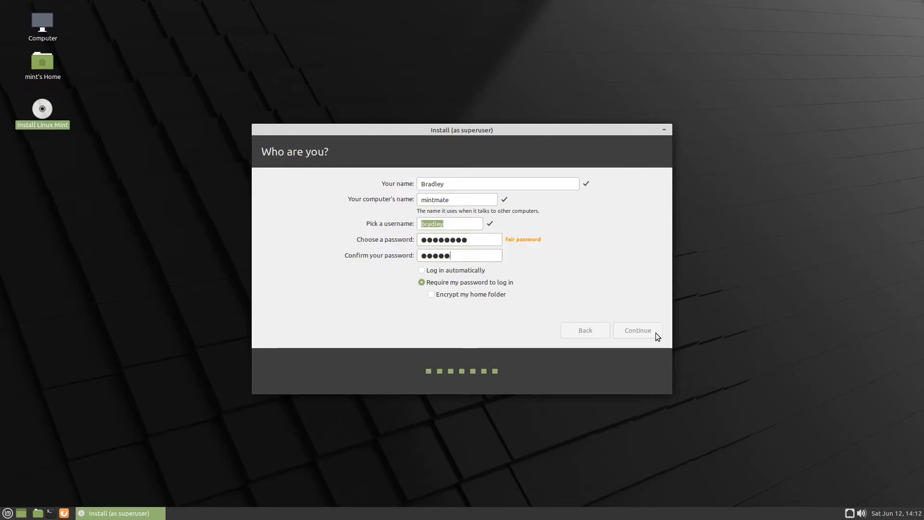
{"action": "type", "text": "●"}
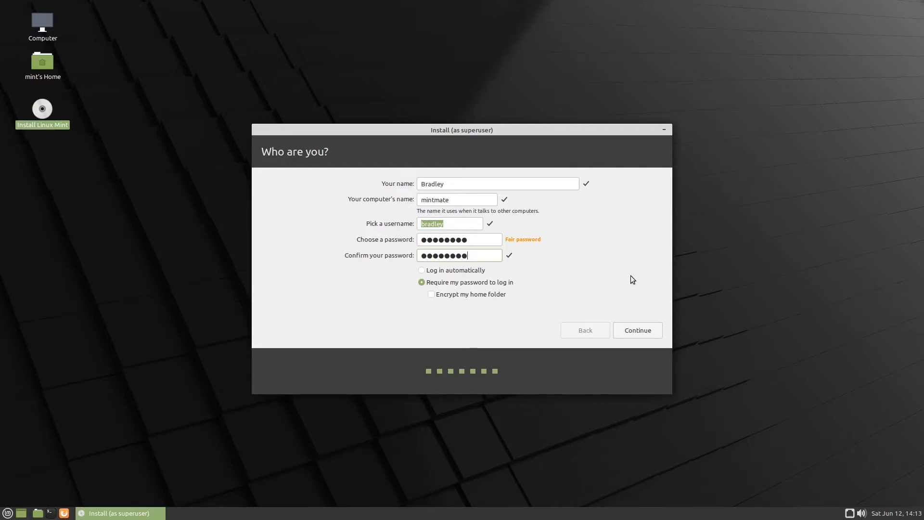
{"action": "left_click", "coordinate": [656, 334]}
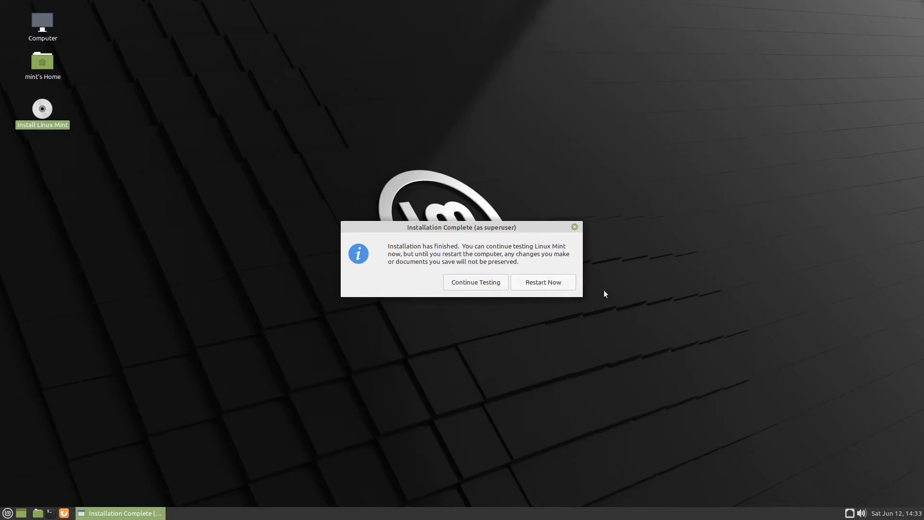
Step: Restart into the installed system and log in with the account password
{"action": "left_click", "coordinate": [562, 288]}
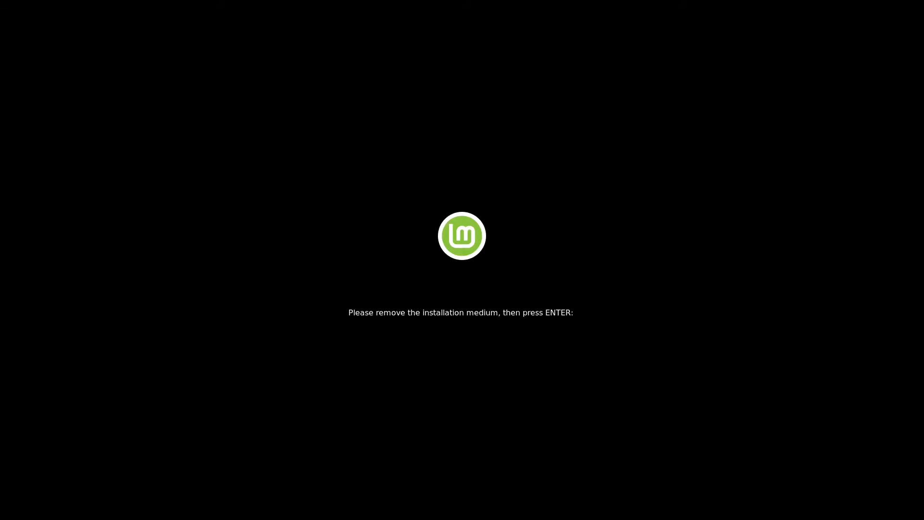
{"action": "key", "text": "Return"}
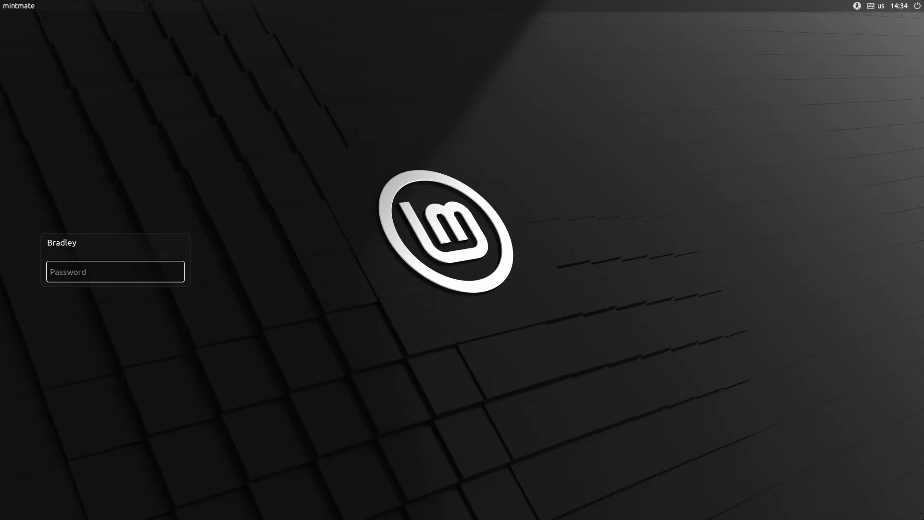
{"action": "type", "text": "••••••••"}
{"action": "key", "text": "Return"}
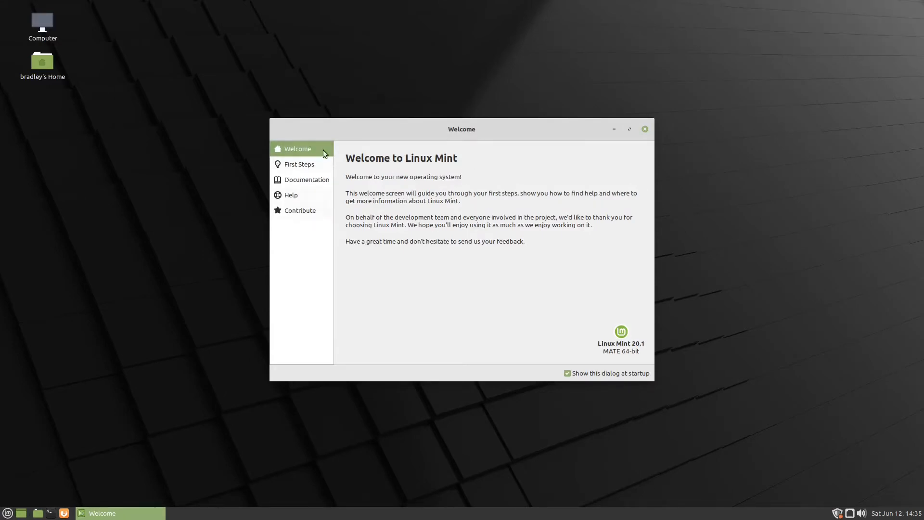
Step: View the First Steps page of the welcome window and close the window
{"action": "left_click", "coordinate": [310, 166]}
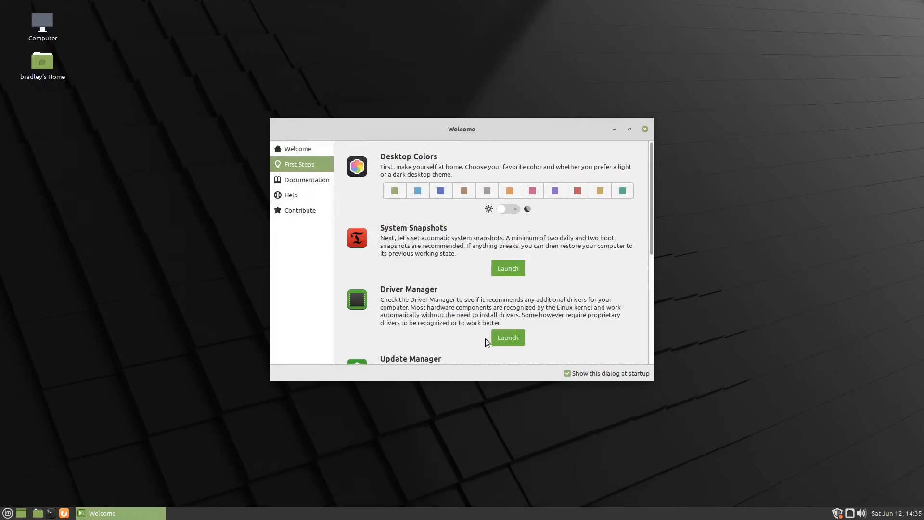
{"action": "left_click", "coordinate": [645, 129]}
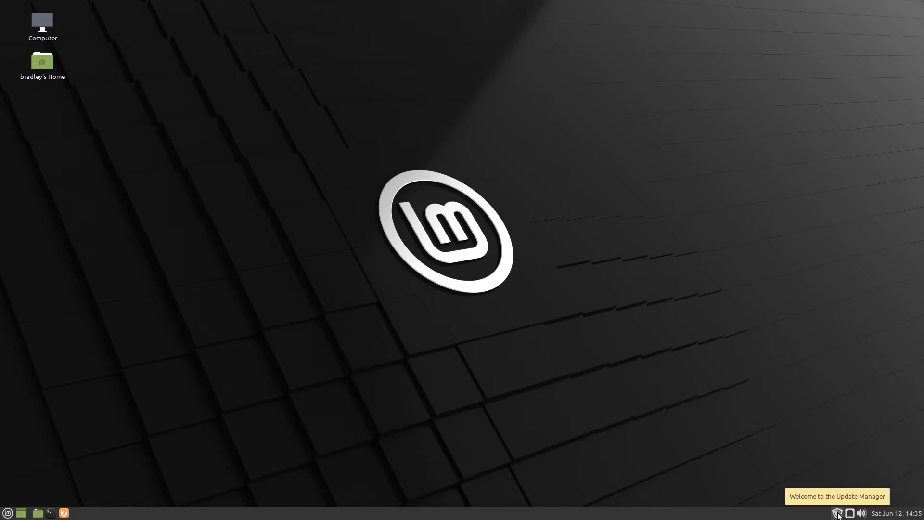
Step: Open the Update Manager and accept its introduction page
{"action": "left_click", "coordinate": [838, 513]}
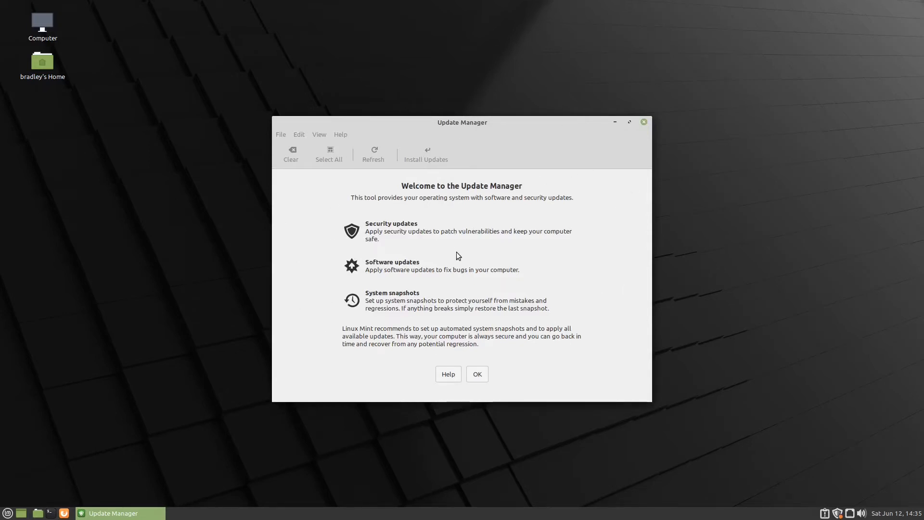
{"action": "left_click", "coordinate": [481, 375]}
{"action": "left_click", "coordinate": [481, 374]}
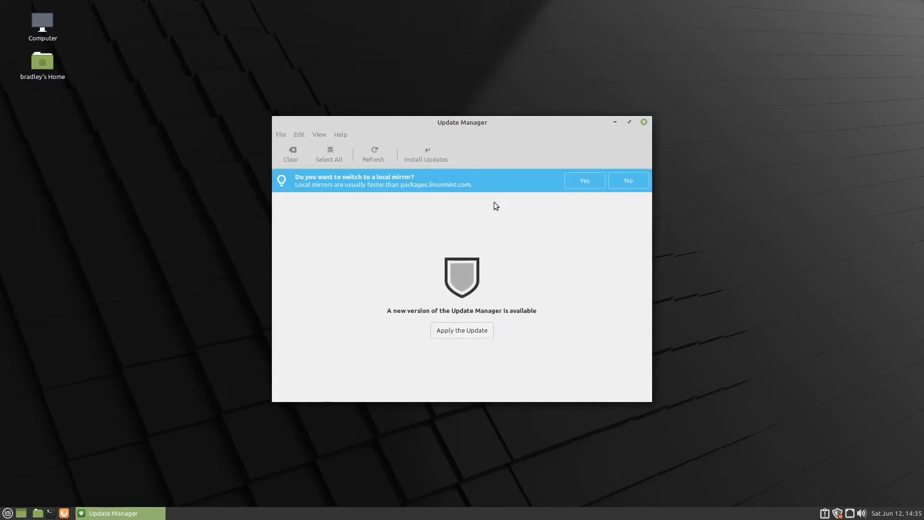
Step: Agree to switch to a local mirror and authenticate with the account password to open Software Sources
{"action": "left_click", "coordinate": [595, 181]}
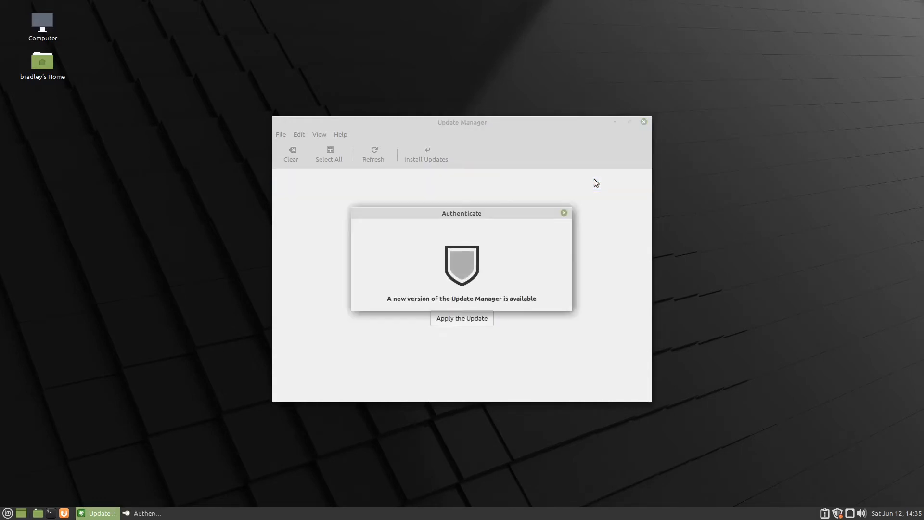
{"action": "type", "text": "••••••••"}
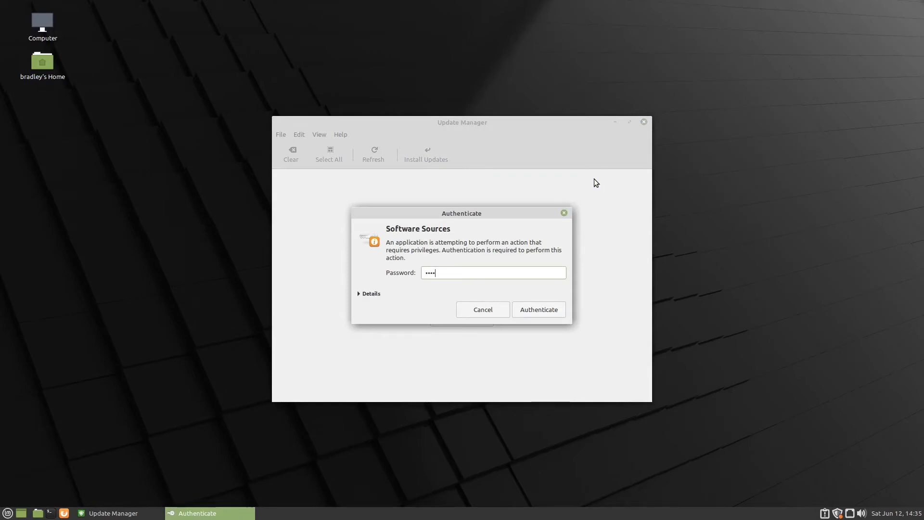
{"action": "key", "text": "Return"}
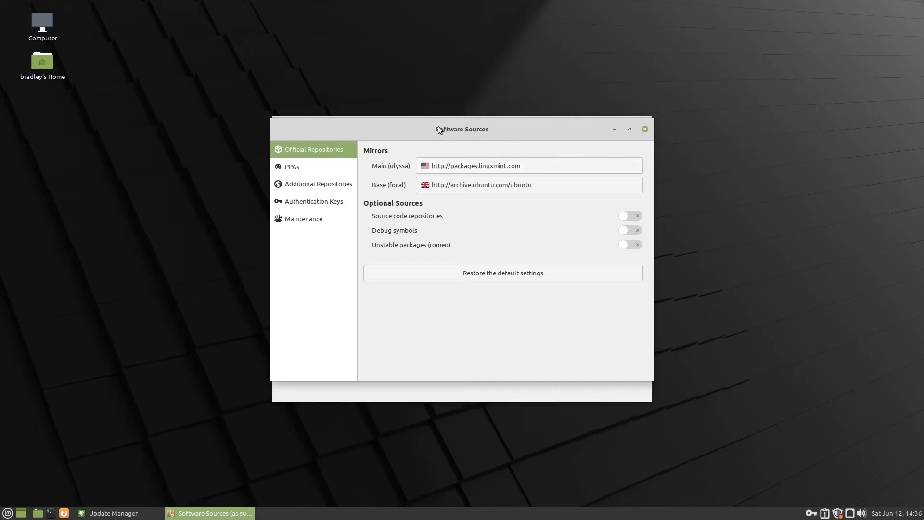
{"action": "left_click", "coordinate": [532, 168]}
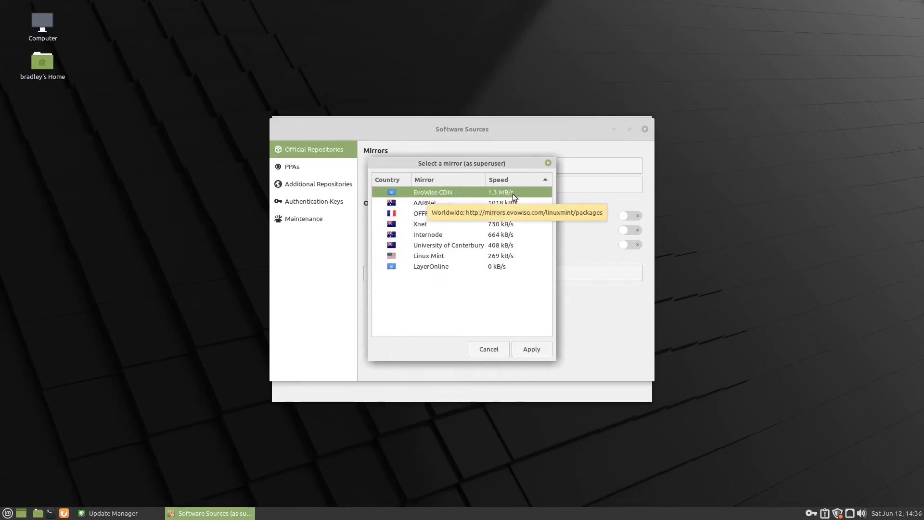
{"action": "left_click", "coordinate": [544, 349]}
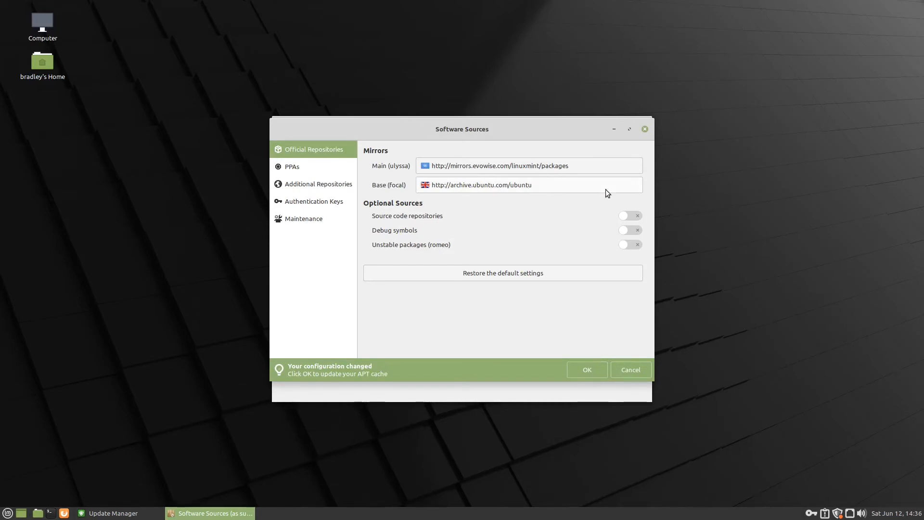
{"action": "left_click", "coordinate": [574, 187]}
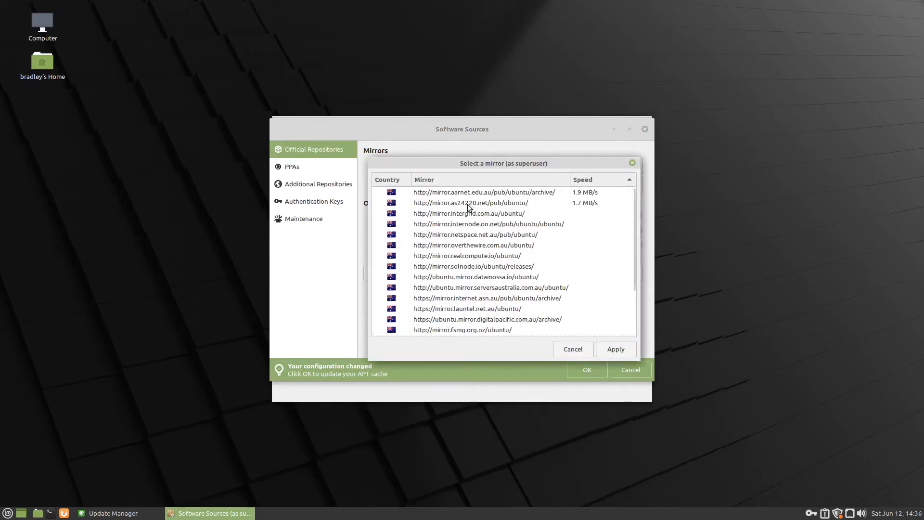
{"action": "left_click", "coordinate": [471, 204]}
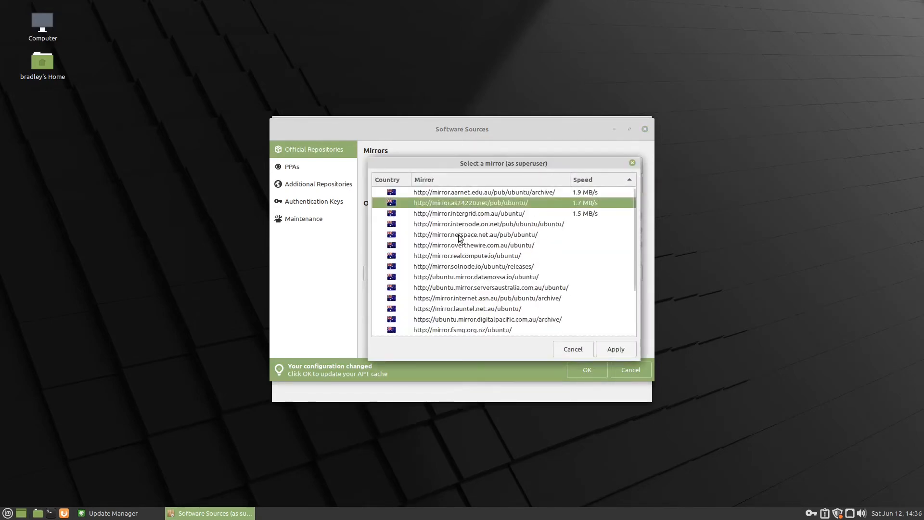
{"action": "left_click", "coordinate": [471, 192]}
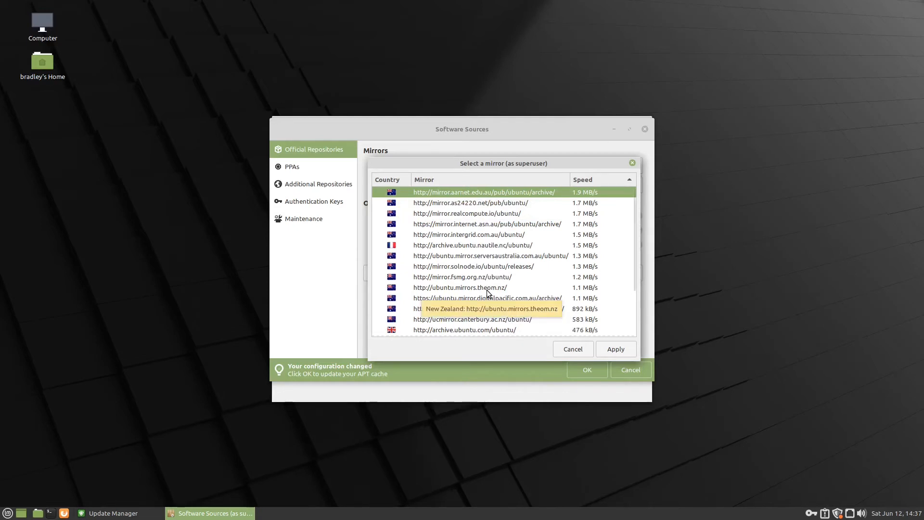
{"action": "left_click", "coordinate": [630, 350]}
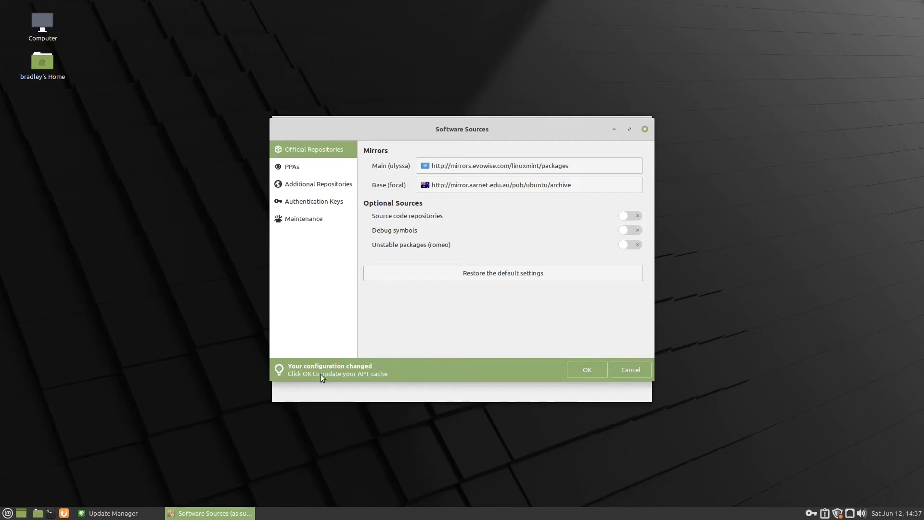
Step: Try to update the APT cache with the changed mirrors, and expand the message's details before closing it
{"action": "left_click", "coordinate": [587, 369]}
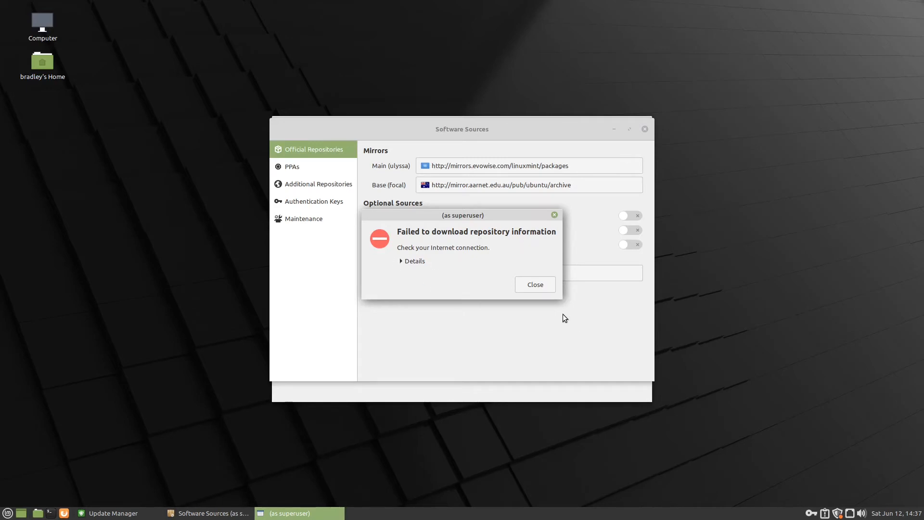
{"action": "left_click", "coordinate": [414, 261]}
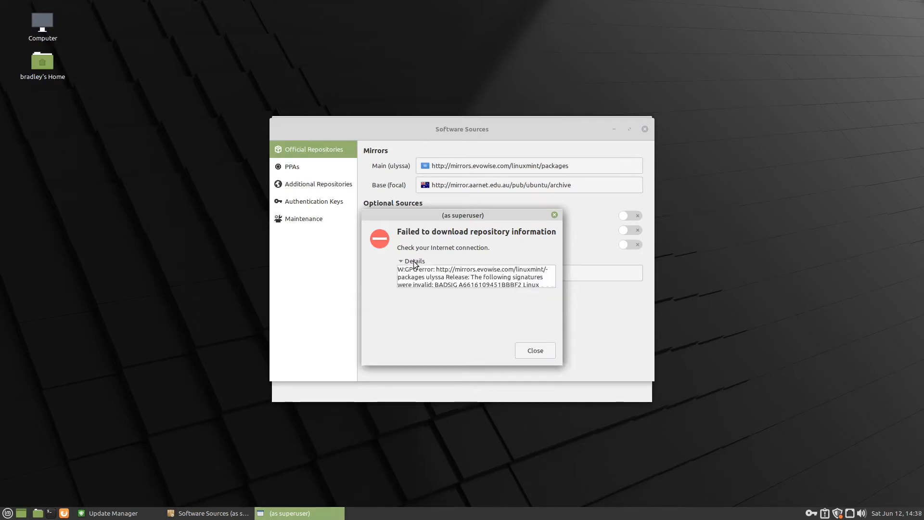
{"action": "left_click", "coordinate": [547, 347]}
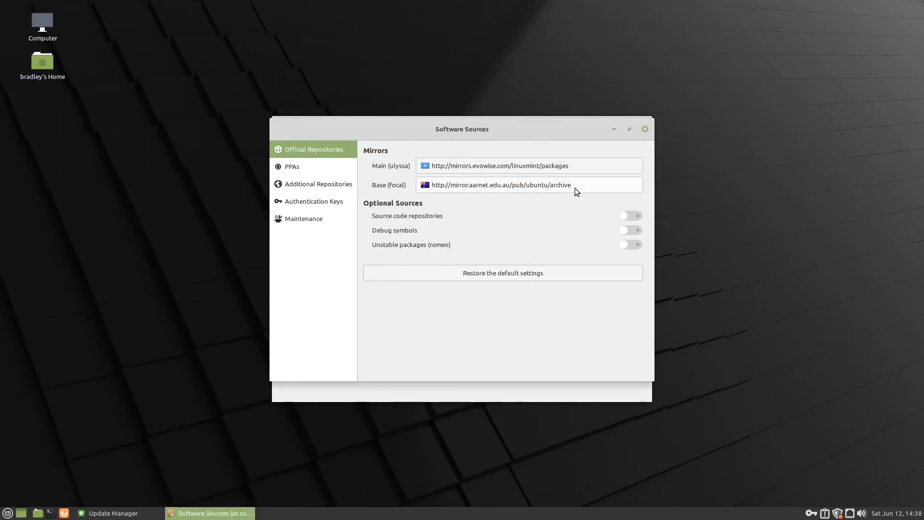
{"action": "left_click", "coordinate": [588, 185]}
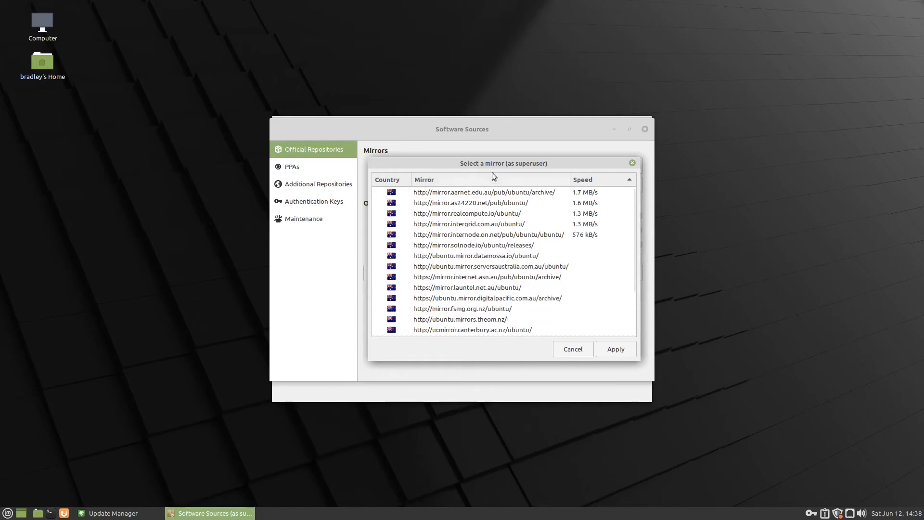
{"action": "left_click_drag", "start_coordinate": [497, 165], "coordinate": [500, 206]}
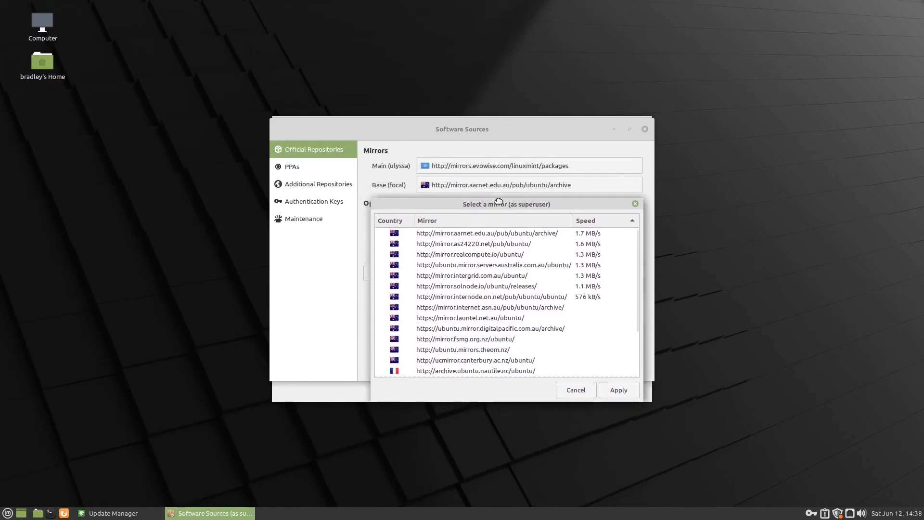
{"action": "left_click", "coordinate": [445, 233]}
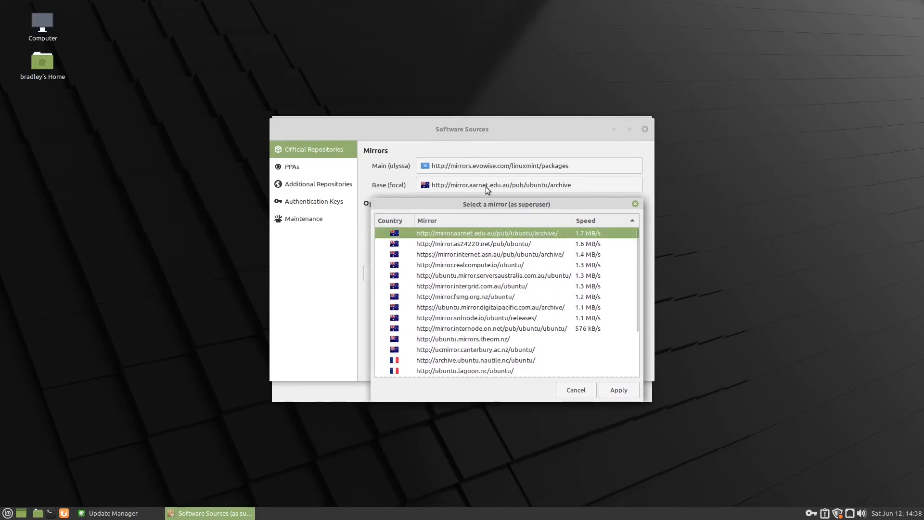
{"action": "left_click", "coordinate": [518, 242]}
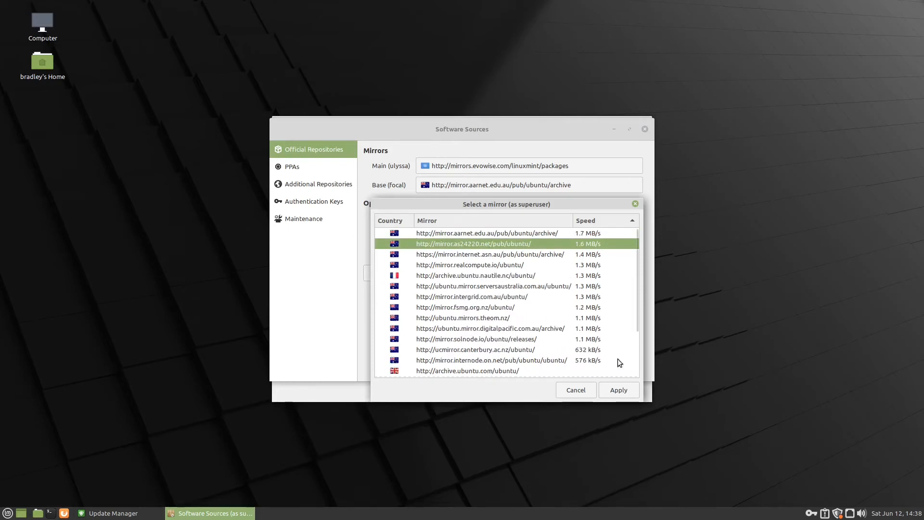
{"action": "left_click", "coordinate": [619, 390]}
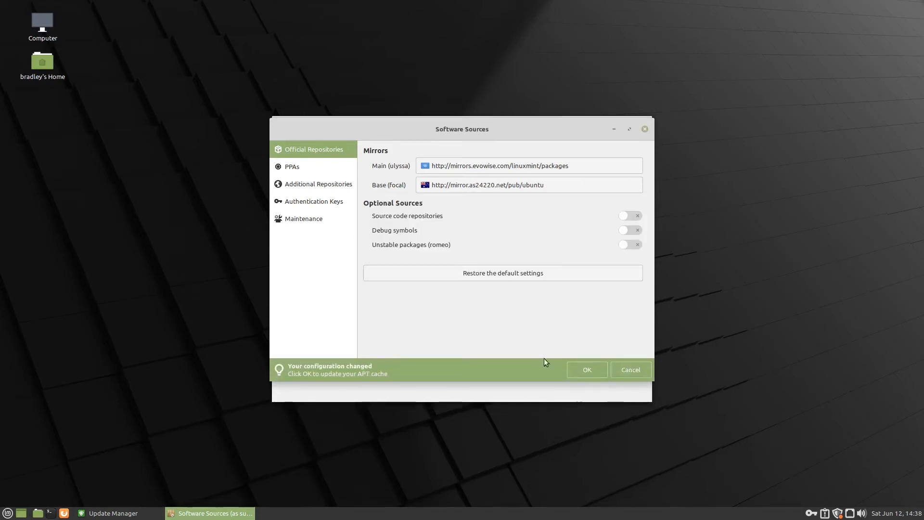
{"action": "left_click", "coordinate": [601, 370]}
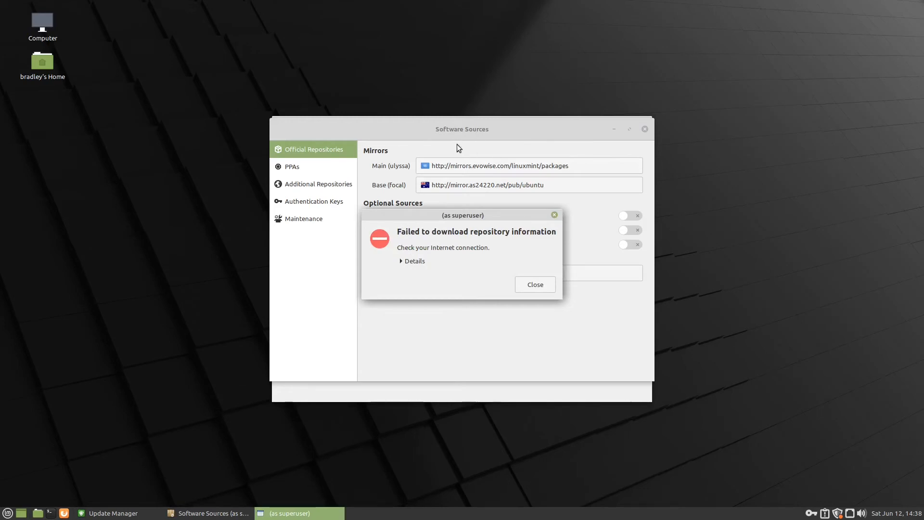
{"action": "left_click", "coordinate": [540, 286]}
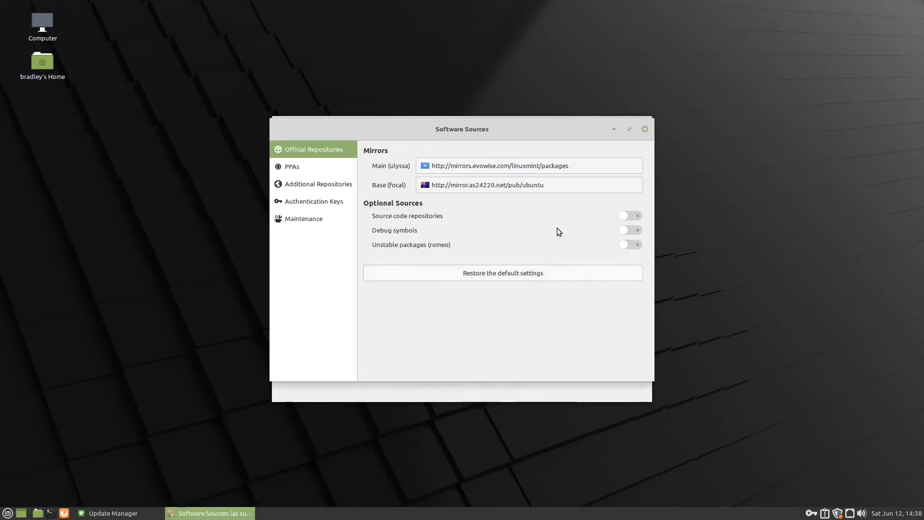
Step: Set the main mirror to AARNet and update the APT cache
{"action": "left_click", "coordinate": [593, 164]}
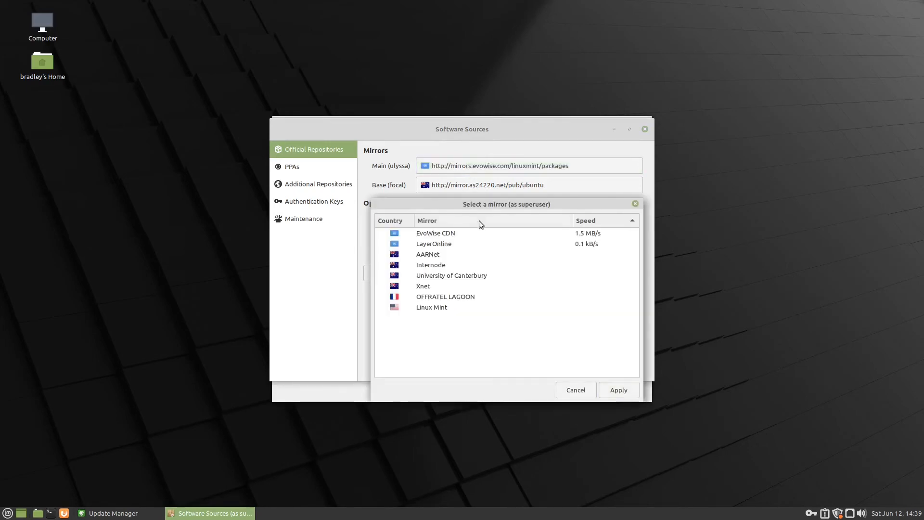
{"action": "left_click_drag", "start_coordinate": [459, 204], "coordinate": [437, 226]}
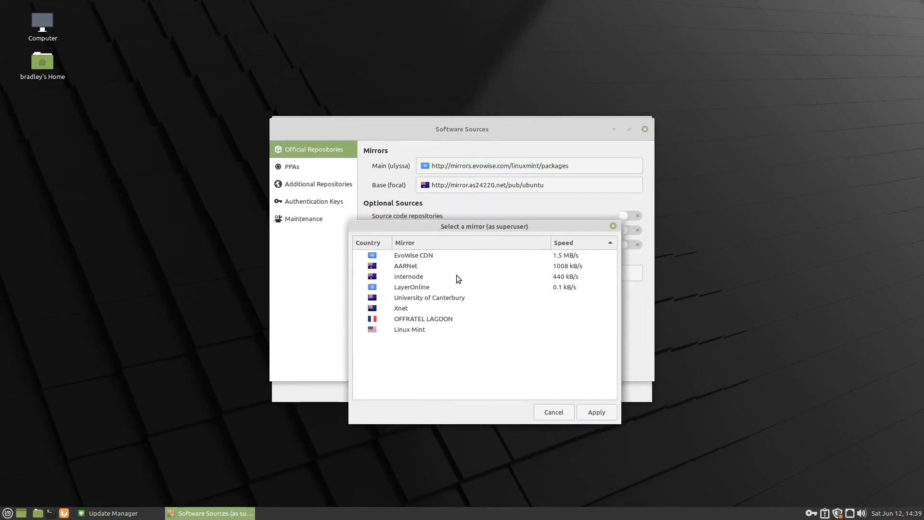
{"action": "left_click", "coordinate": [417, 265]}
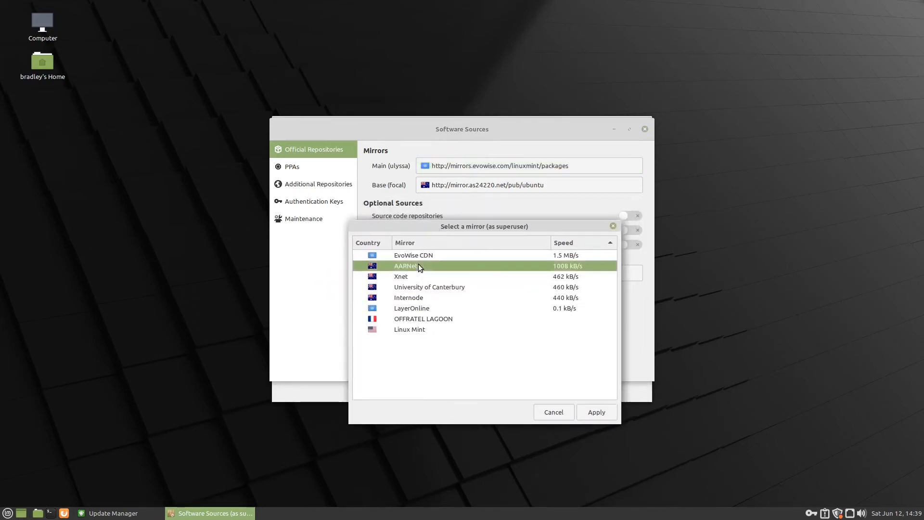
{"action": "left_click", "coordinate": [608, 413]}
{"action": "left_click", "coordinate": [588, 370]}
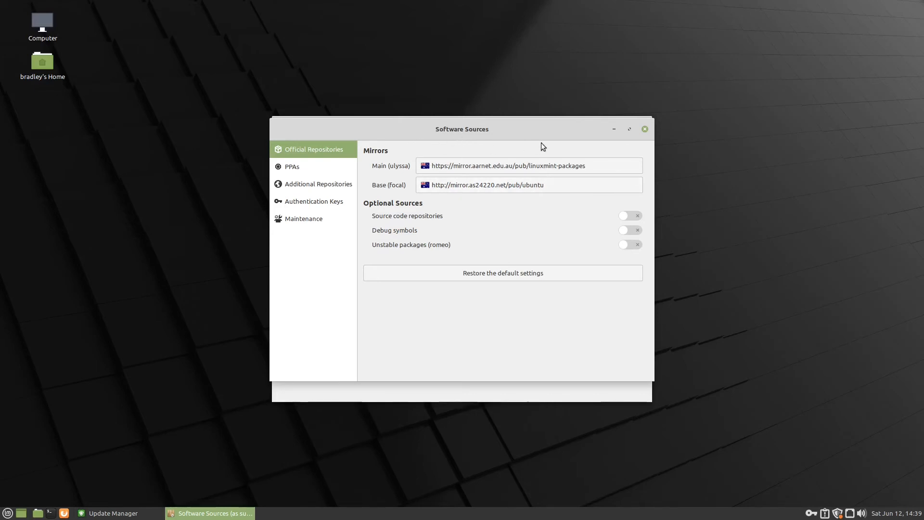
Step: Search the installed applications for "source" to locate Software Sources, and dismiss the search without launching it
{"action": "left_click", "coordinate": [7, 513]}
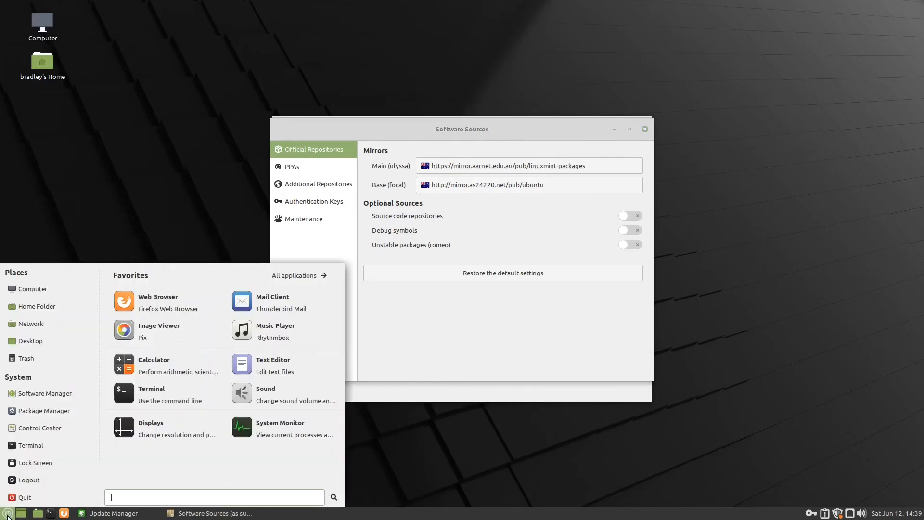
{"action": "type", "text": "source"}
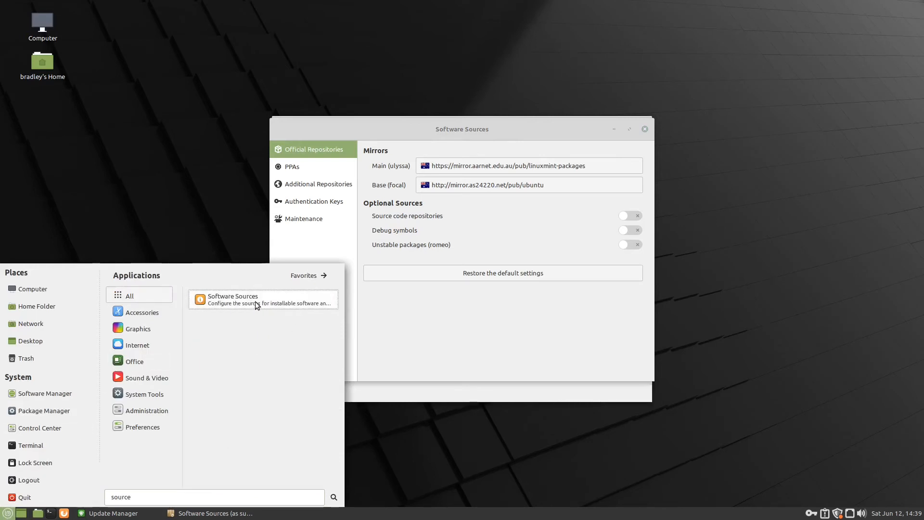
{"action": "left_click", "coordinate": [543, 324]}
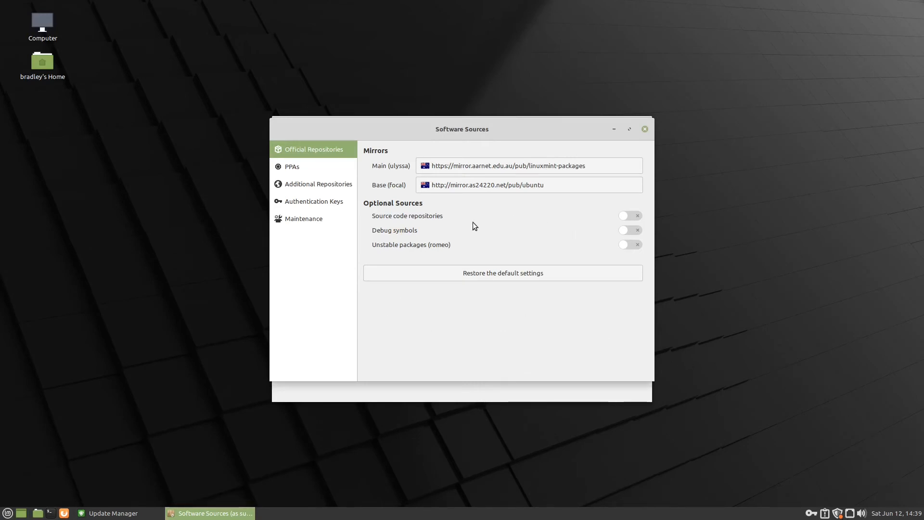
Step: Close Software Sources and apply the new version of the Update Manager, authenticating with the account password
{"action": "left_click", "coordinate": [644, 130]}
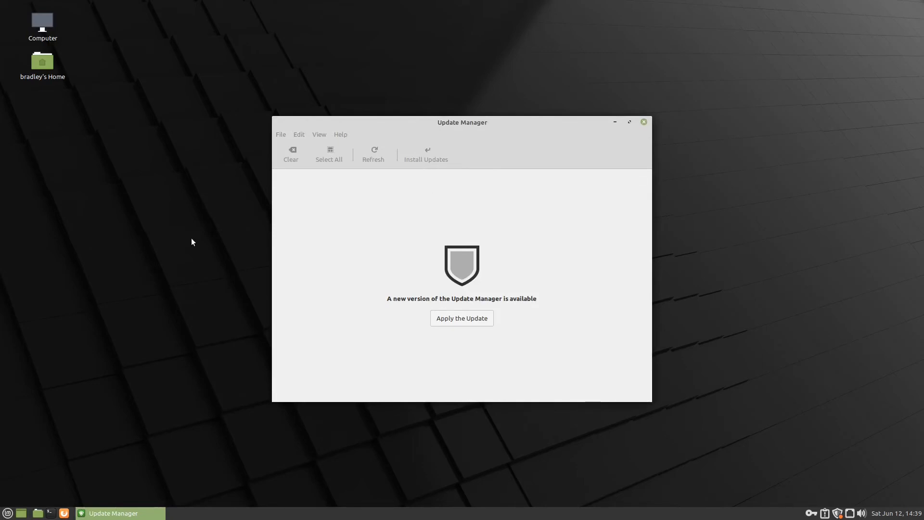
{"action": "left_click", "coordinate": [474, 317]}
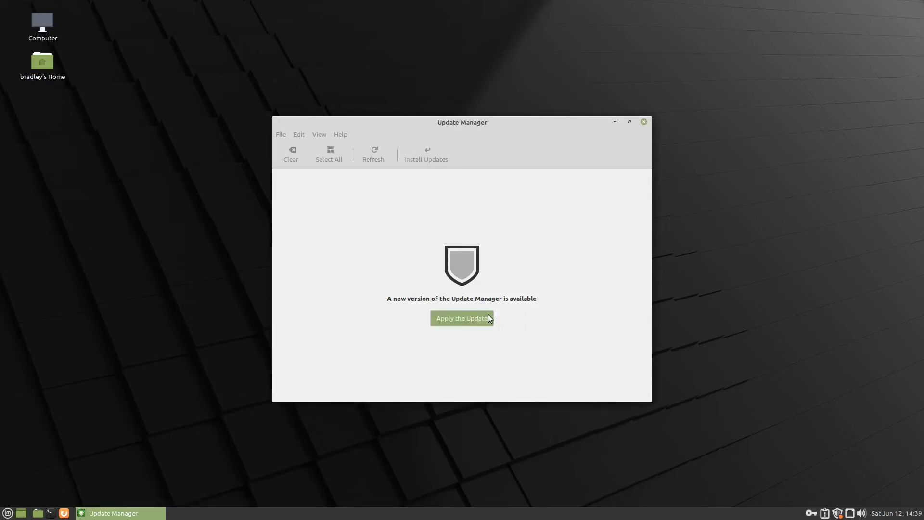
{"action": "left_click", "coordinate": [487, 318]}
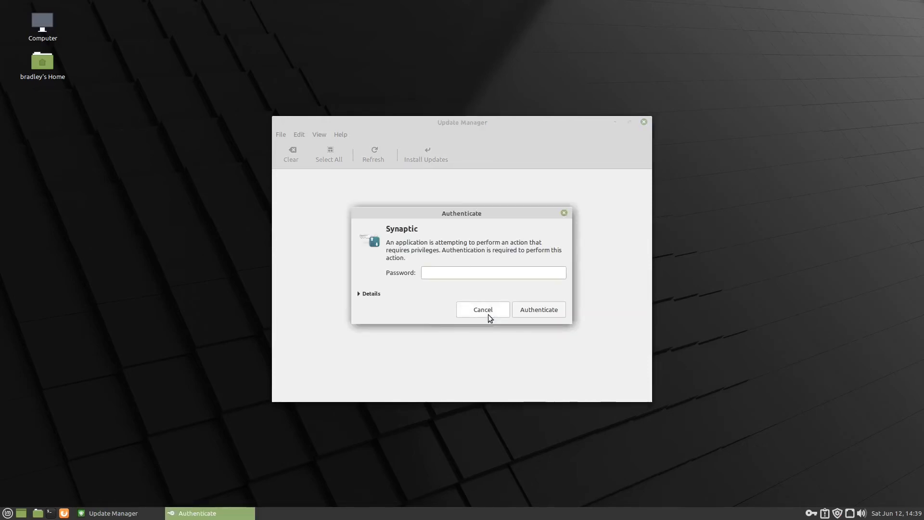
{"action": "type", "text": "••••••••"}
{"action": "key", "text": "Return"}
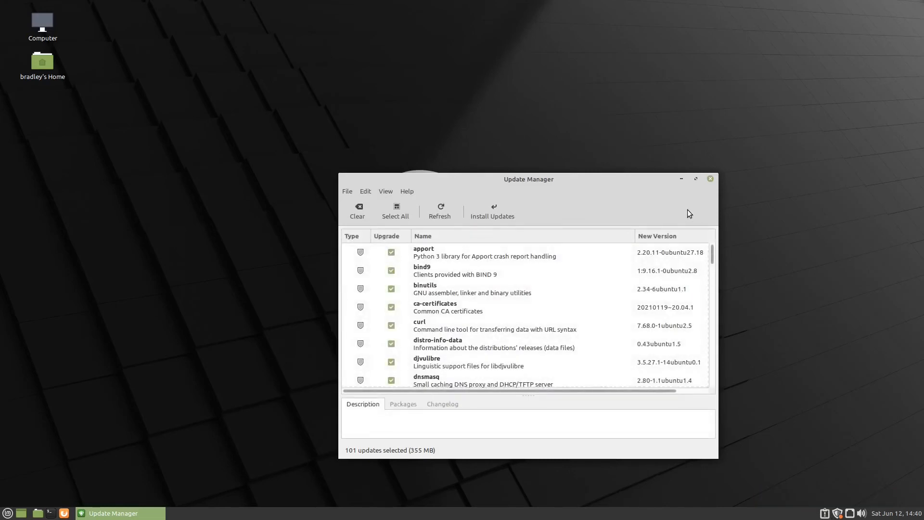
Step: Install all selected updates, accept the additional package changes, and authenticate with the account password
{"action": "left_click_drag", "start_coordinate": [615, 182], "coordinate": [561, 95]}
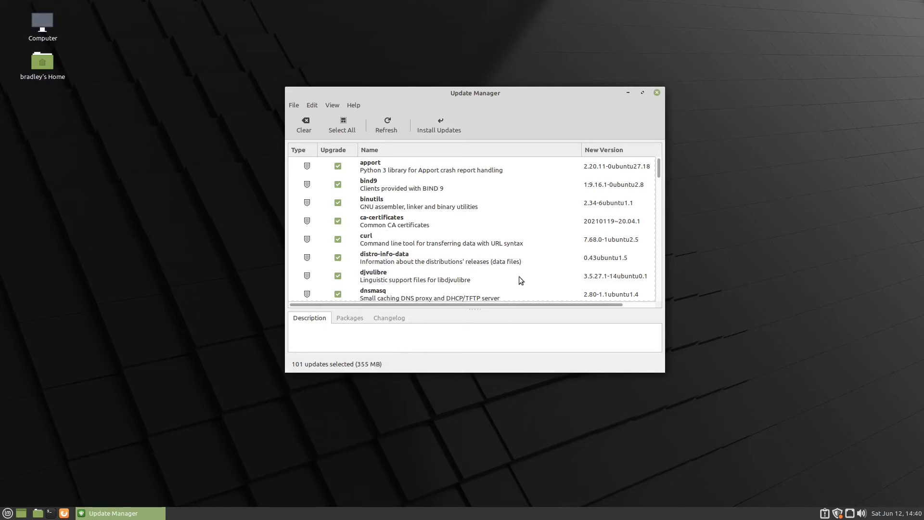
{"action": "left_click", "coordinate": [448, 122]}
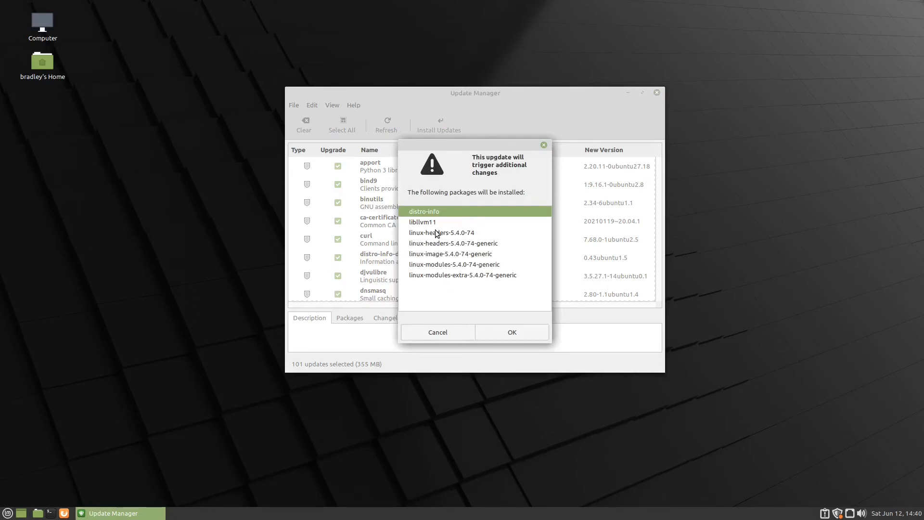
{"action": "left_click", "coordinate": [540, 332]}
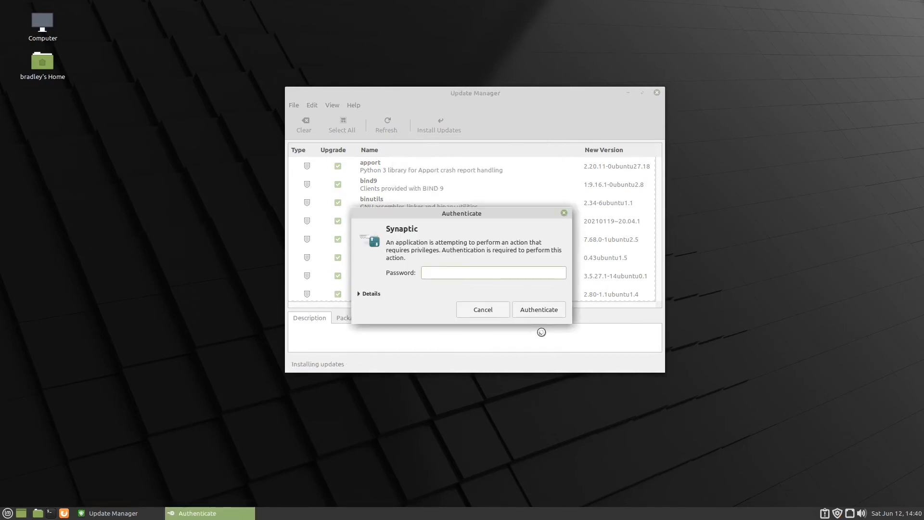
{"action": "type", "text": "••••••••"}
{"action": "key", "text": "Return"}
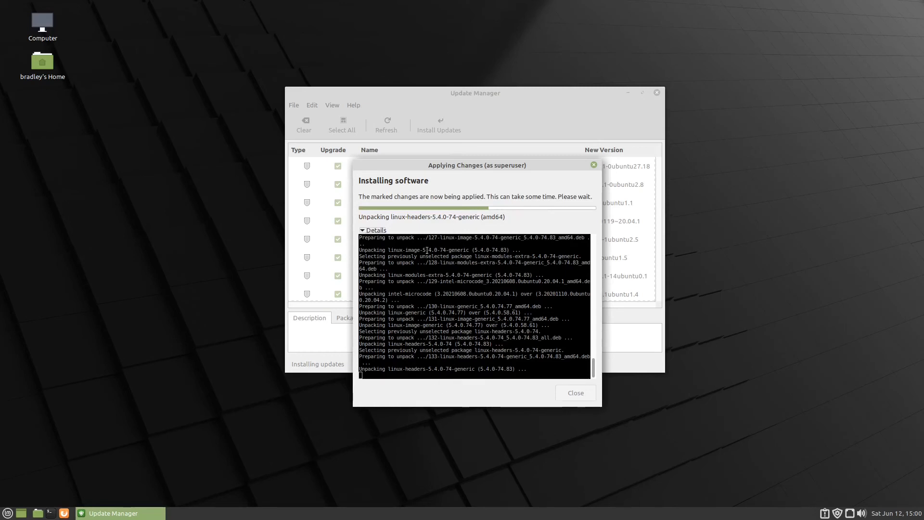
Step: Collapse and re-expand the details of the running software installation to examine its progress
{"action": "left_click", "coordinate": [366, 230]}
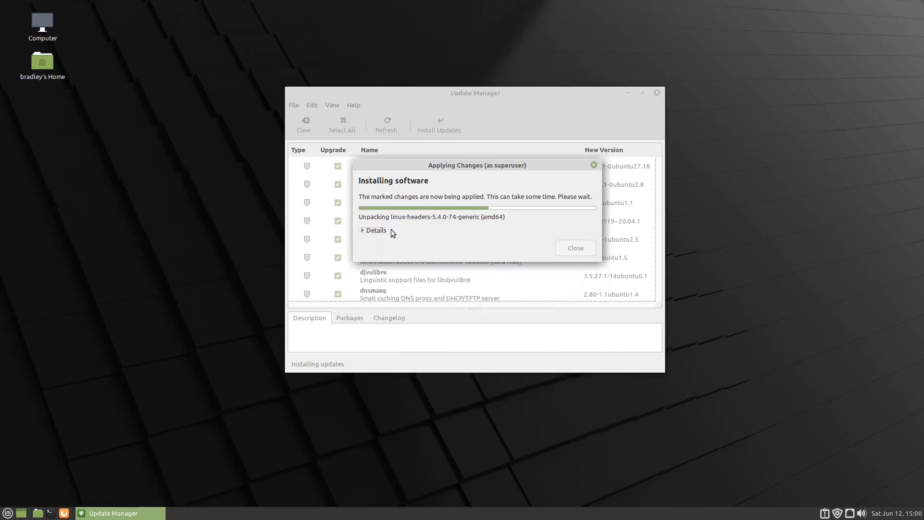
{"action": "left_click", "coordinate": [364, 231]}
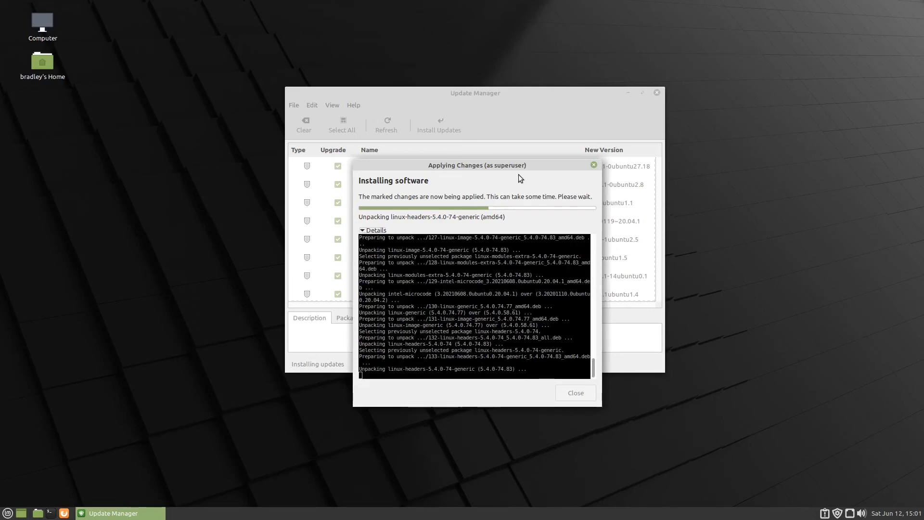
{"action": "left_click_drag", "start_coordinate": [530, 166], "coordinate": [533, 165]}
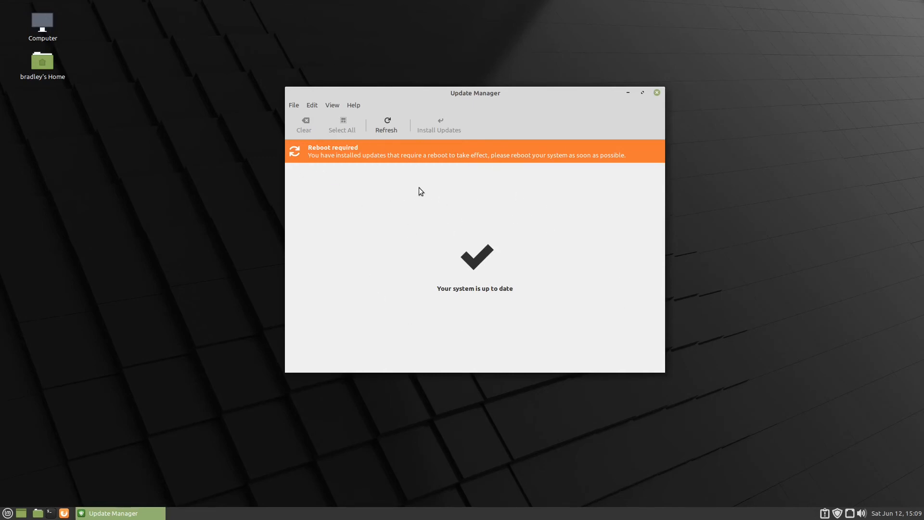
Step: Close the Update Manager and restart the system
{"action": "left_click", "coordinate": [656, 92]}
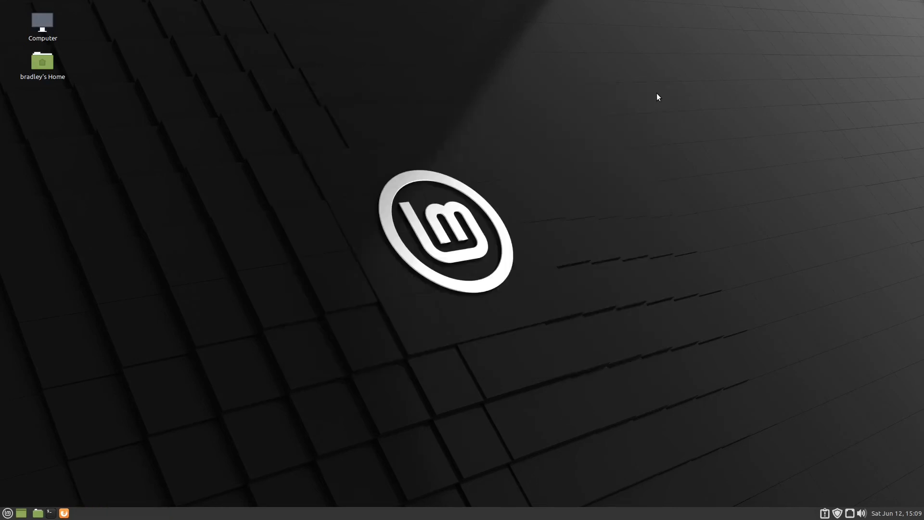
{"action": "left_click", "coordinate": [8, 513]}
{"action": "left_click", "coordinate": [39, 496]}
{"action": "left_click", "coordinate": [448, 292]}
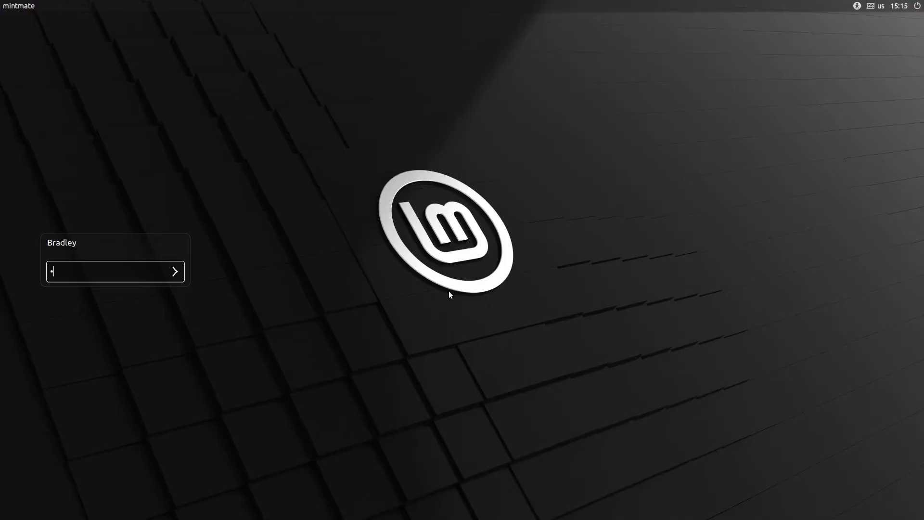
Step: Log in with the account password and close the Welcome window
{"action": "type", "text": "•••••••"}
{"action": "key", "text": "Return"}
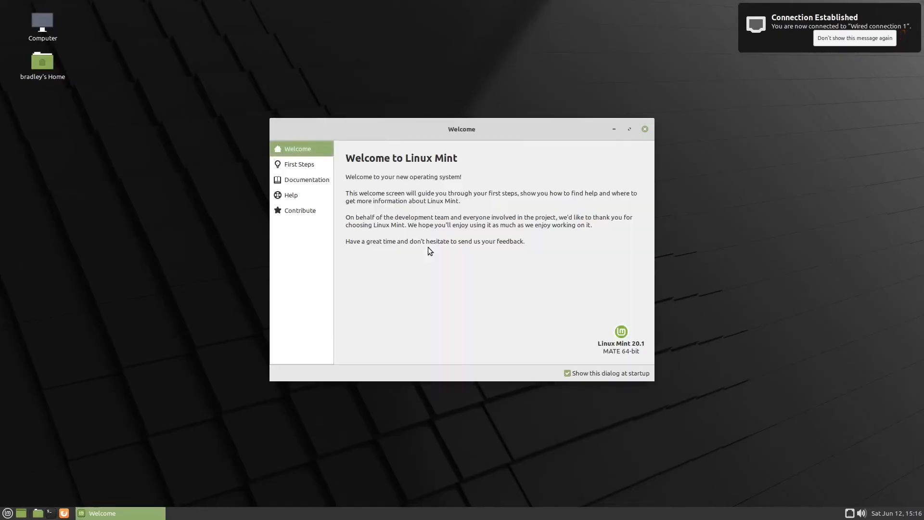
{"action": "left_click", "coordinate": [645, 130]}
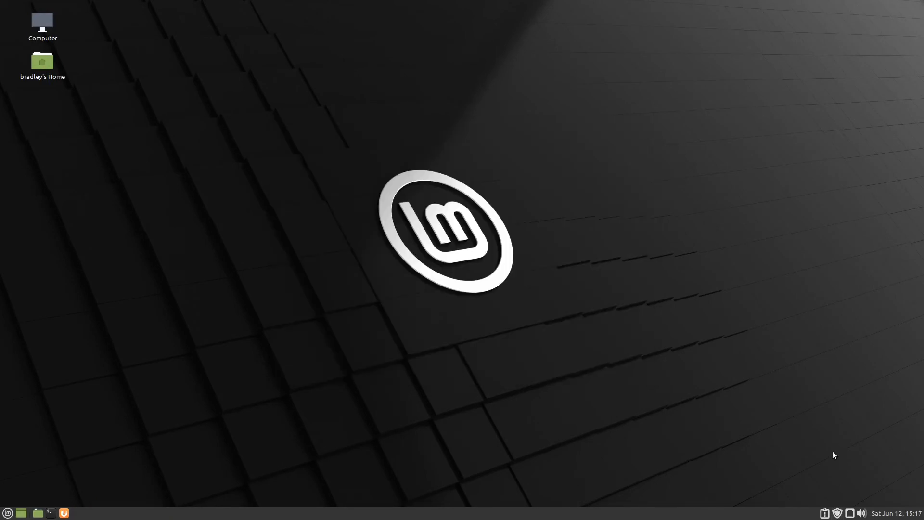
Step: Open System Reports and install the missing language packs with their additional software, authenticating with the account password
{"action": "mouse_move", "coordinate": [839, 515]}
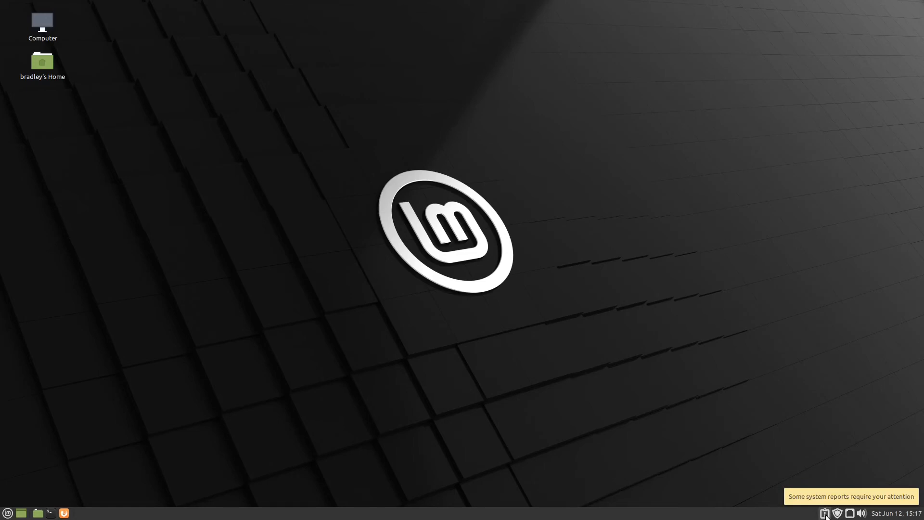
{"action": "left_click", "coordinate": [824, 514]}
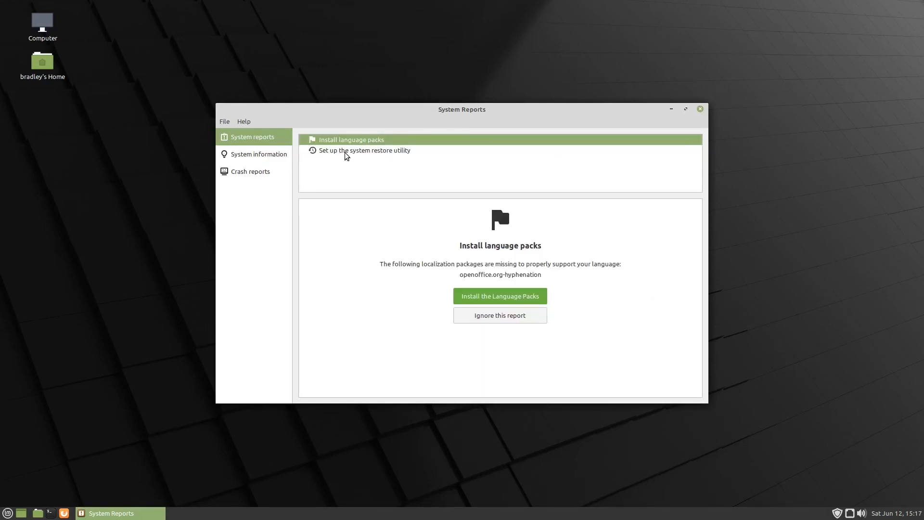
{"action": "left_click", "coordinate": [504, 296]}
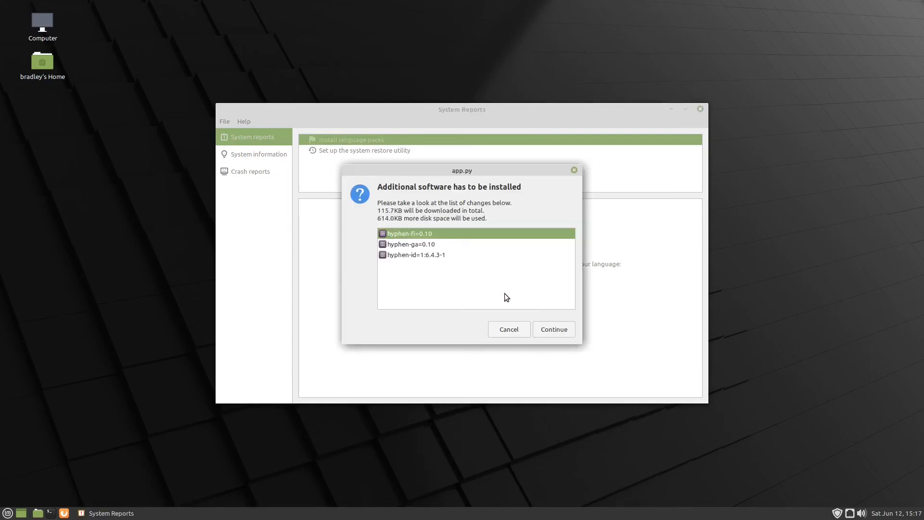
{"action": "left_click", "coordinate": [571, 331]}
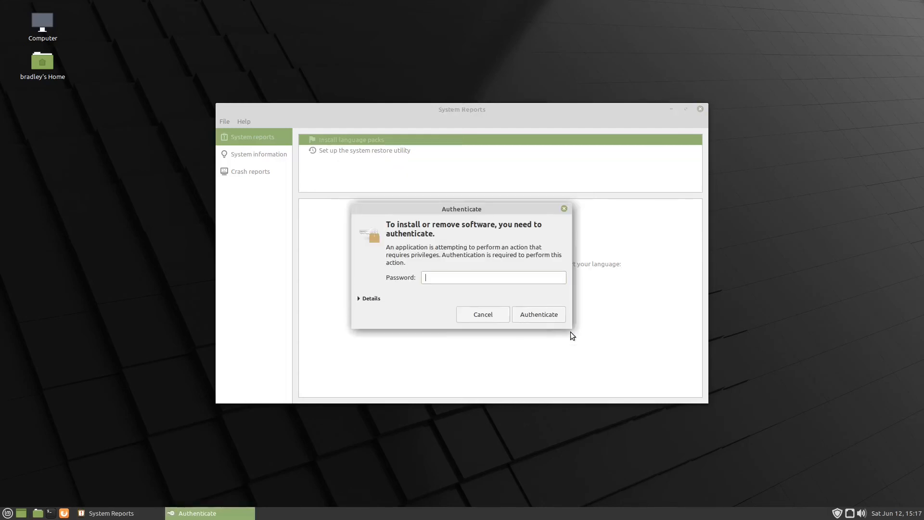
{"action": "type", "text": "******"}
{"action": "key", "text": "Return"}
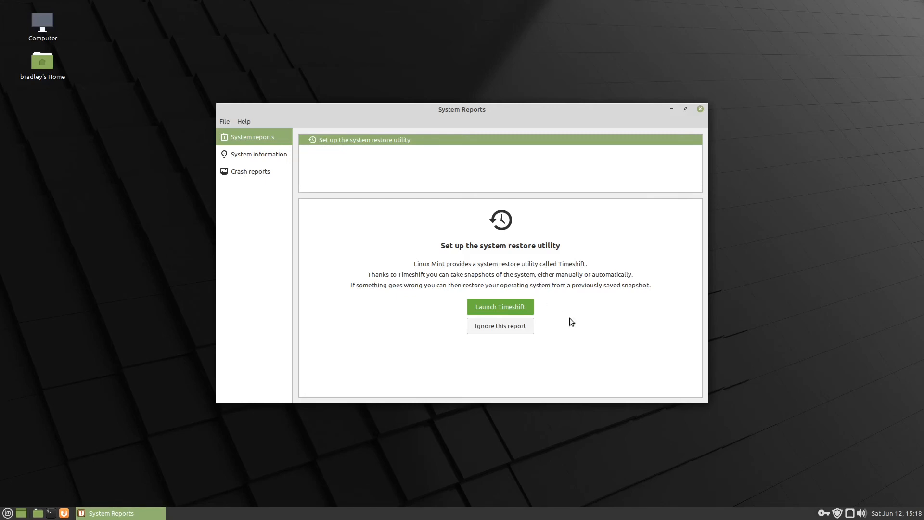
Step: Launch Timeshift, authenticating with the account password, and choose RSYNC snapshots stored on the sda5 partition
{"action": "left_click", "coordinate": [528, 306]}
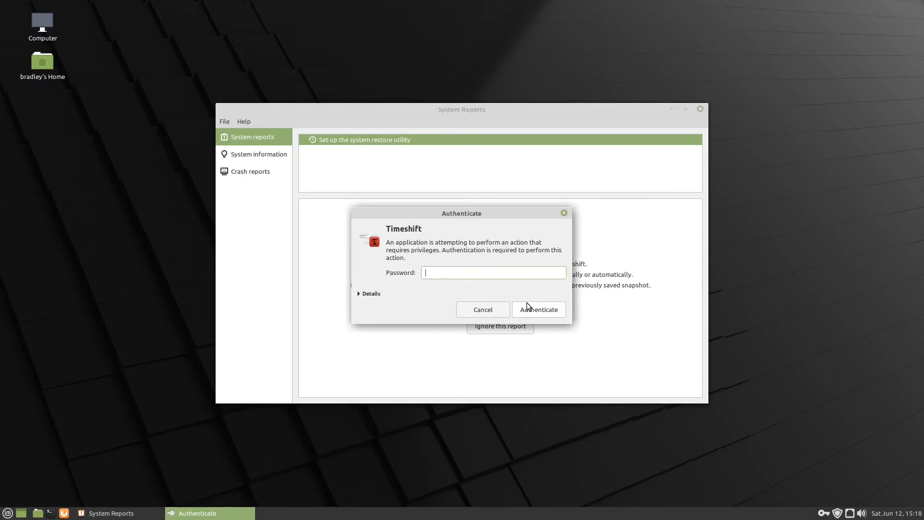
{"action": "type", "text": "•••••••"}
{"action": "key", "text": "Return"}
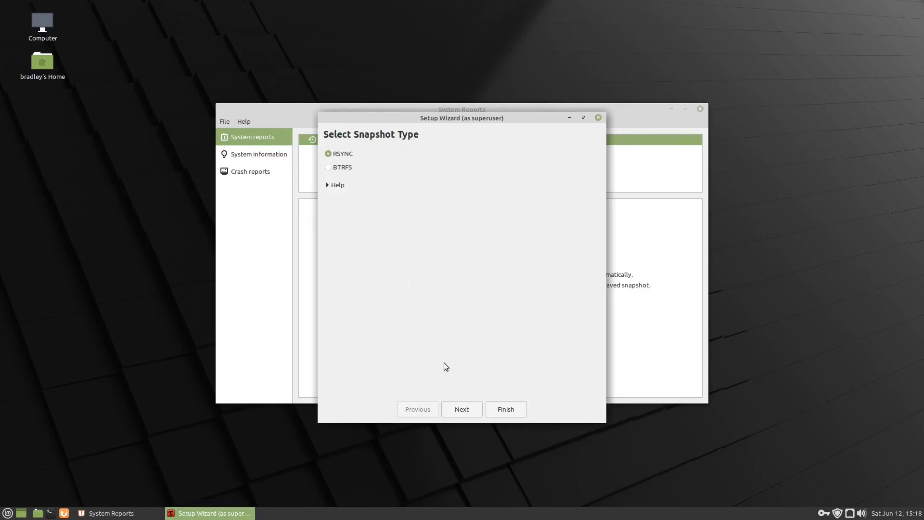
{"action": "left_click", "coordinate": [472, 411]}
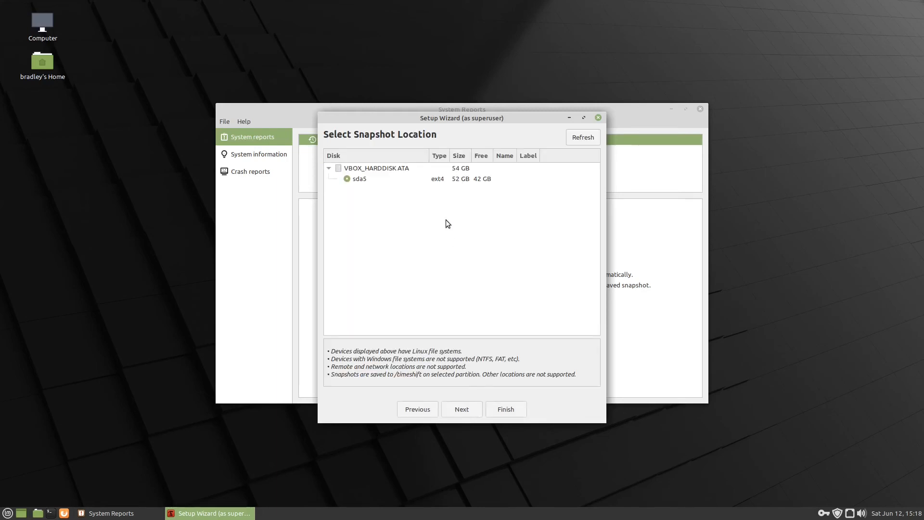
{"action": "left_click", "coordinate": [435, 183]}
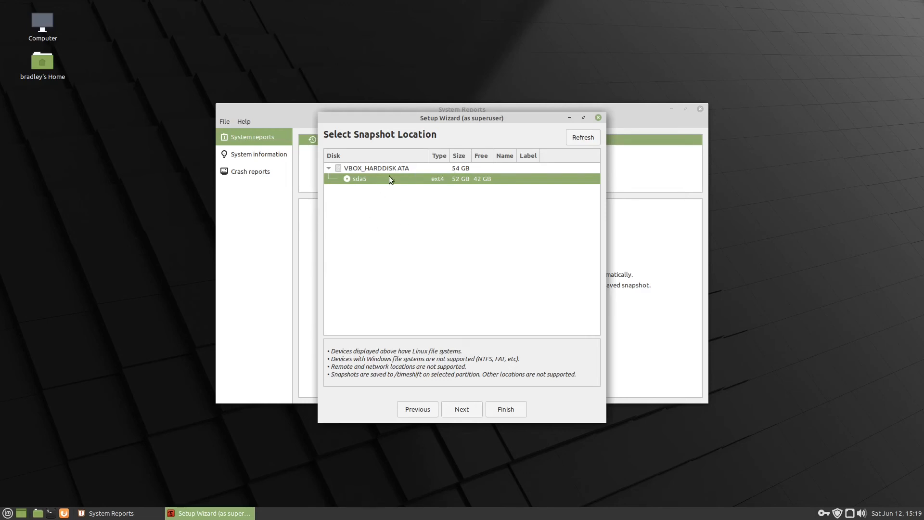
{"action": "left_click", "coordinate": [475, 410]}
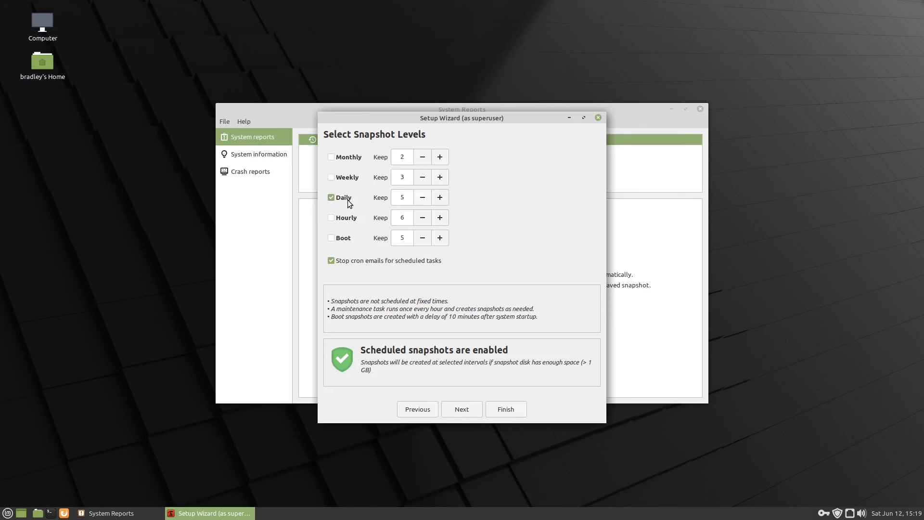
Step: Enable monthly and weekly snapshots besides daily ones, keep 2 daily, 1 weekly and one fewer monthly, and finish the setup wizard
{"action": "left_click", "coordinate": [423, 177]}
{"action": "left_click", "coordinate": [332, 178]}
{"action": "left_click", "coordinate": [336, 158]}
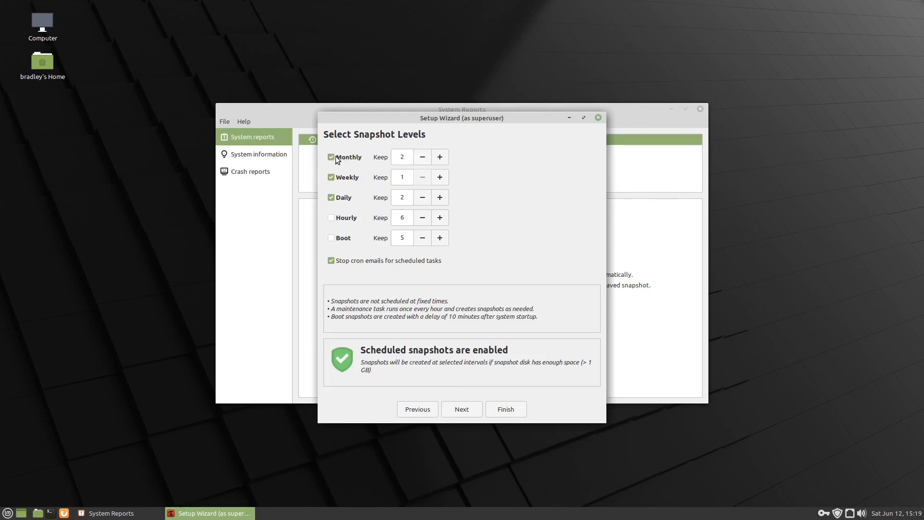
{"action": "left_click", "coordinate": [422, 157]}
{"action": "left_click", "coordinate": [472, 409]}
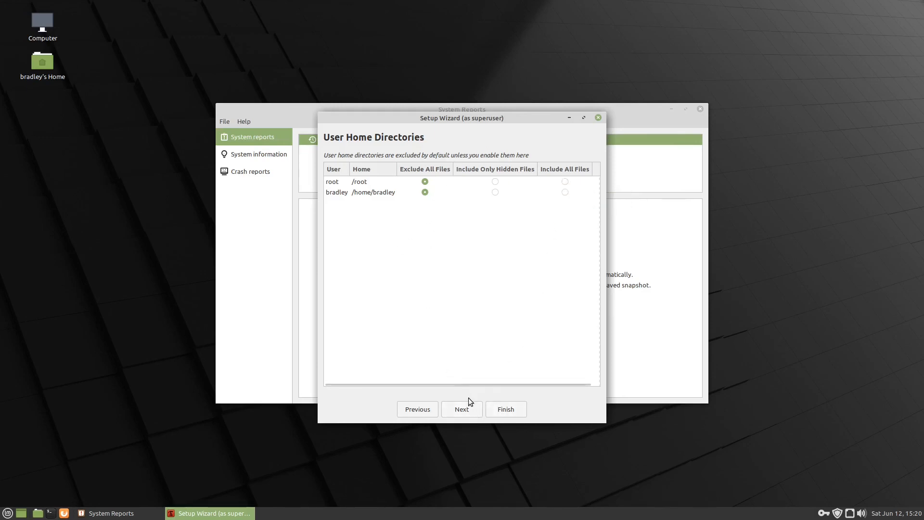
{"action": "left_click", "coordinate": [475, 414]}
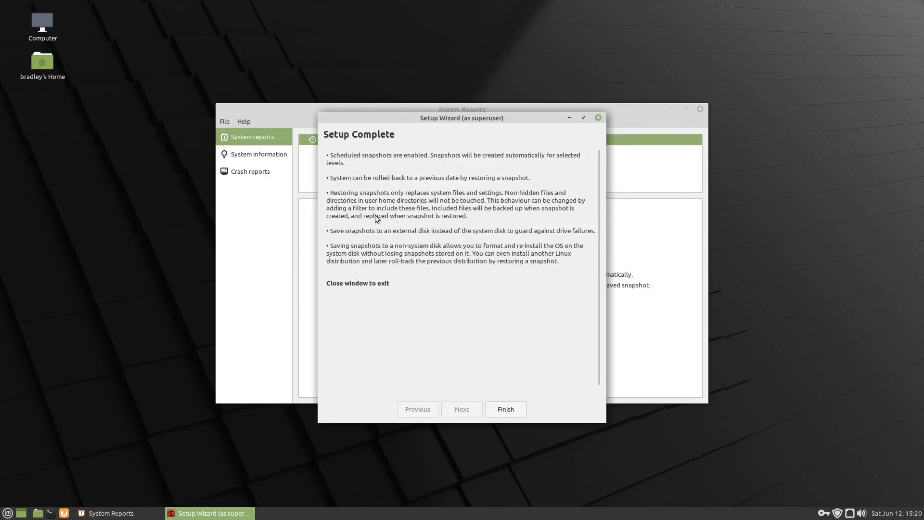
{"action": "left_click", "coordinate": [507, 409]}
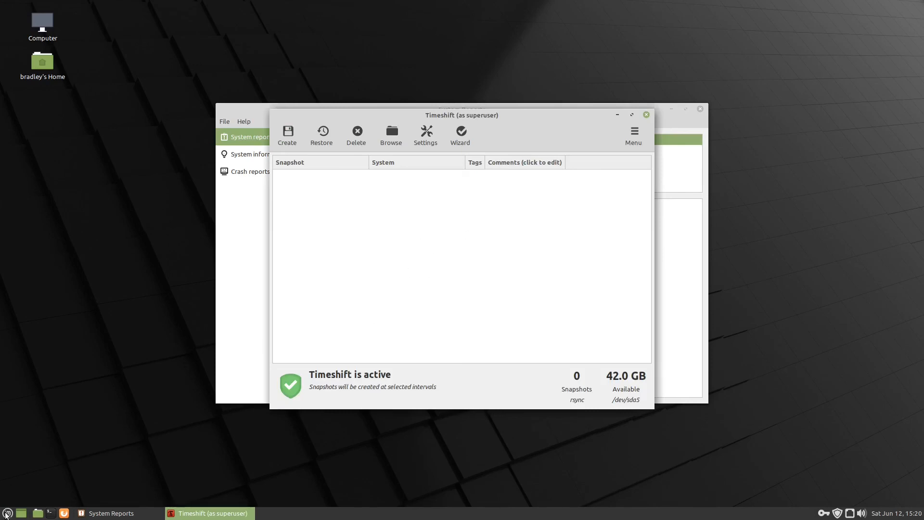
Step: Search the installed applications for "time" to locate Timeshift, dismiss the results and close the Timeshift window
{"action": "left_click", "coordinate": [7, 514]}
{"action": "type", "text": "time"}
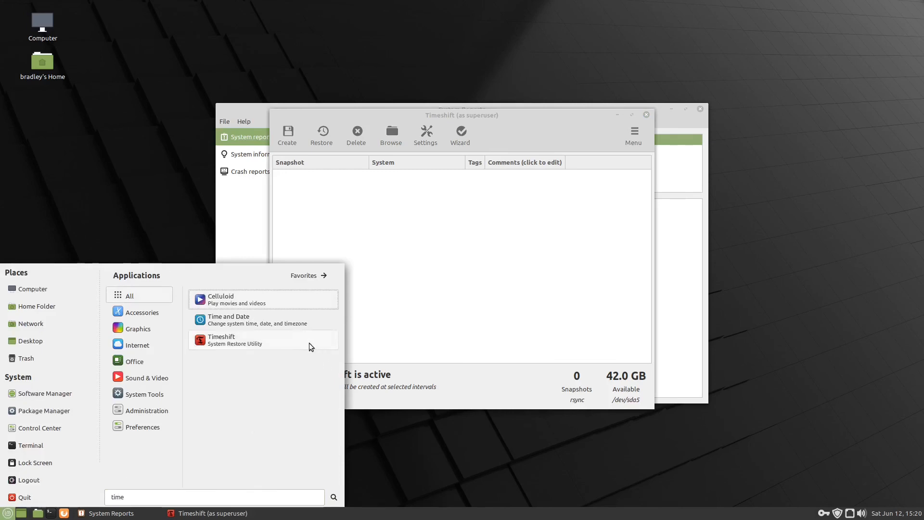
{"action": "left_click", "coordinate": [465, 251]}
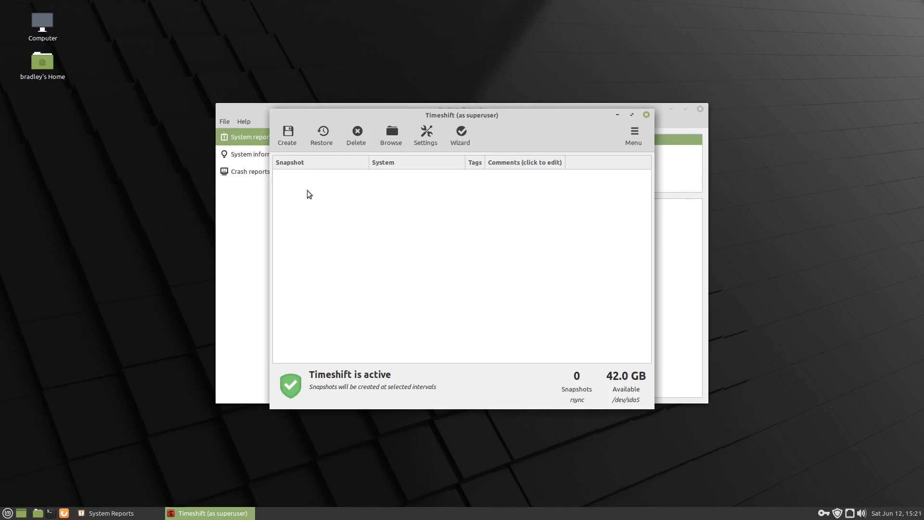
{"action": "left_click", "coordinate": [647, 115]}
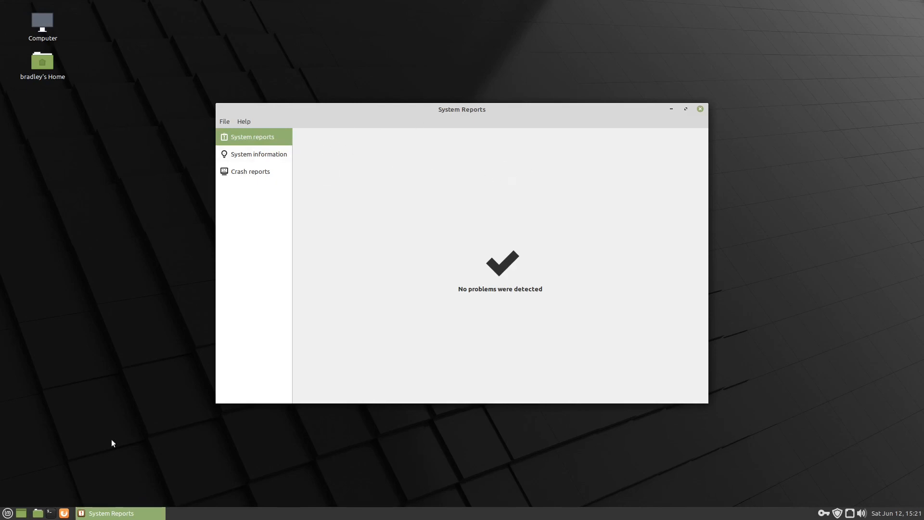
Step: Search the installed applications for "driver" to locate Driver Manager, dismiss the results and close System Reports
{"action": "left_click", "coordinate": [7, 513]}
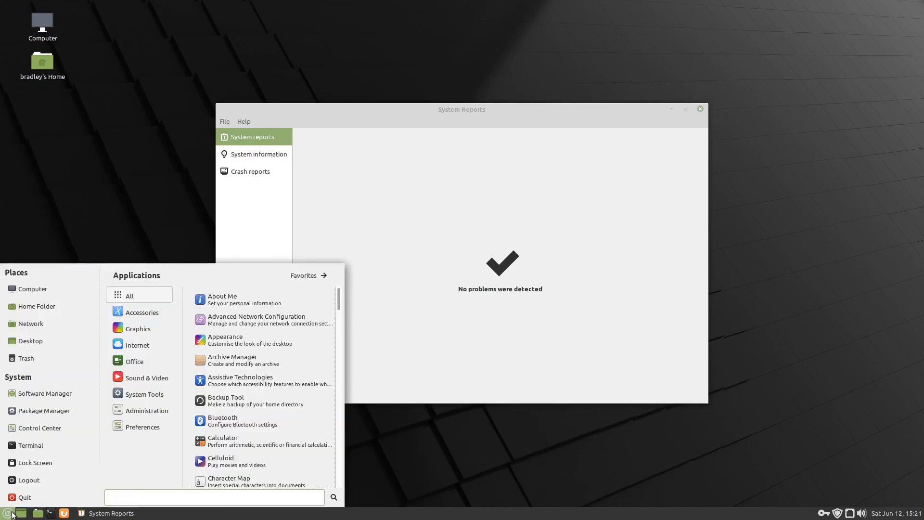
{"action": "type", "text": "driver"}
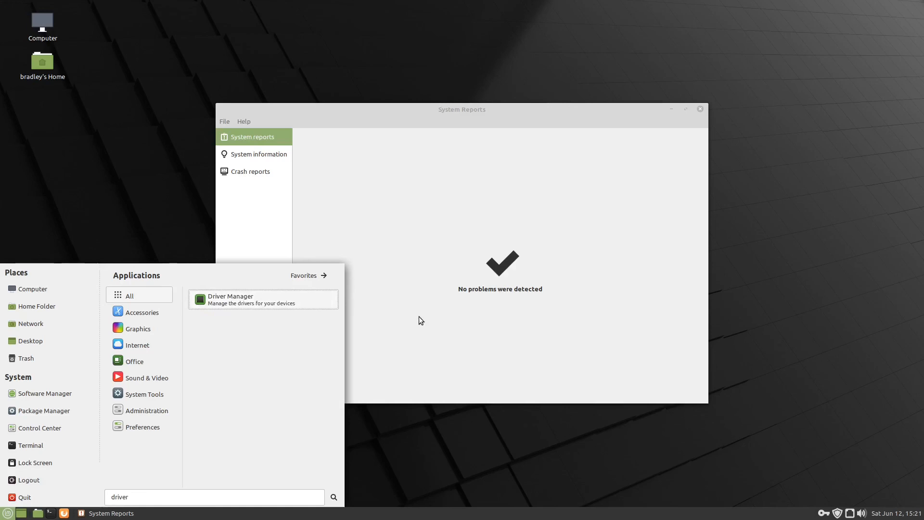
{"action": "left_click", "coordinate": [636, 161]}
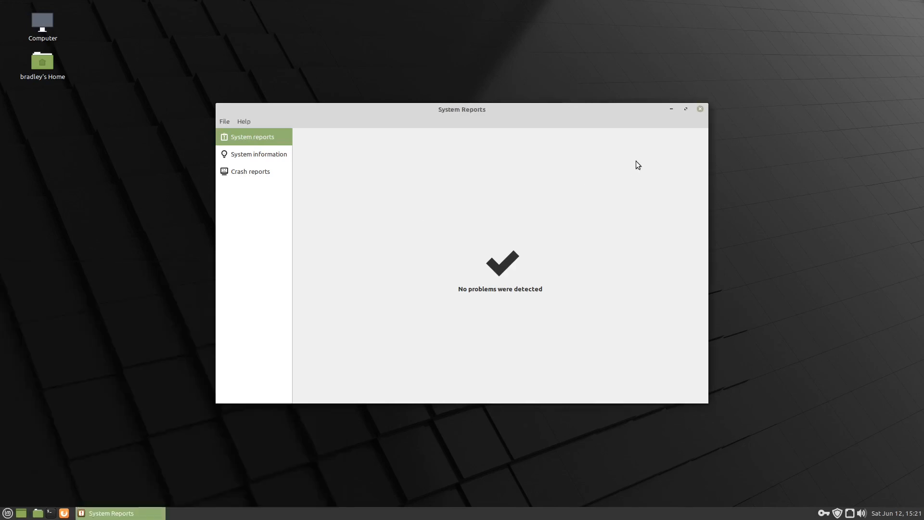
{"action": "left_click", "coordinate": [700, 110]}
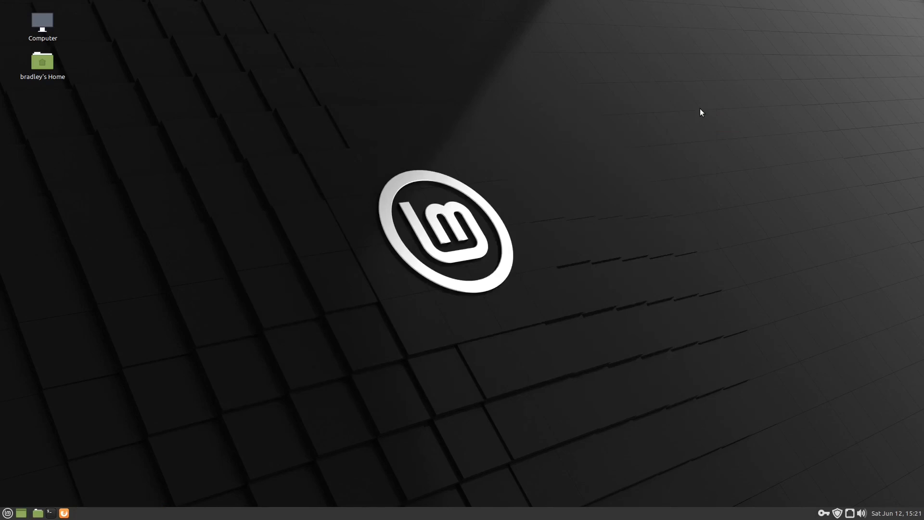
Step: Open Firewall Configuration with the account password, enable the firewall for the Home profile, and close its window
{"action": "left_click", "coordinate": [7, 513]}
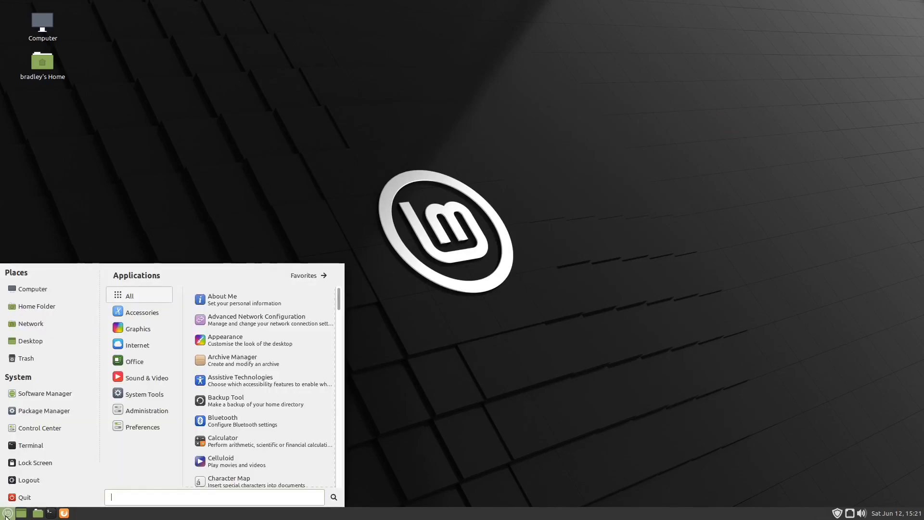
{"action": "type", "text": "fire"}
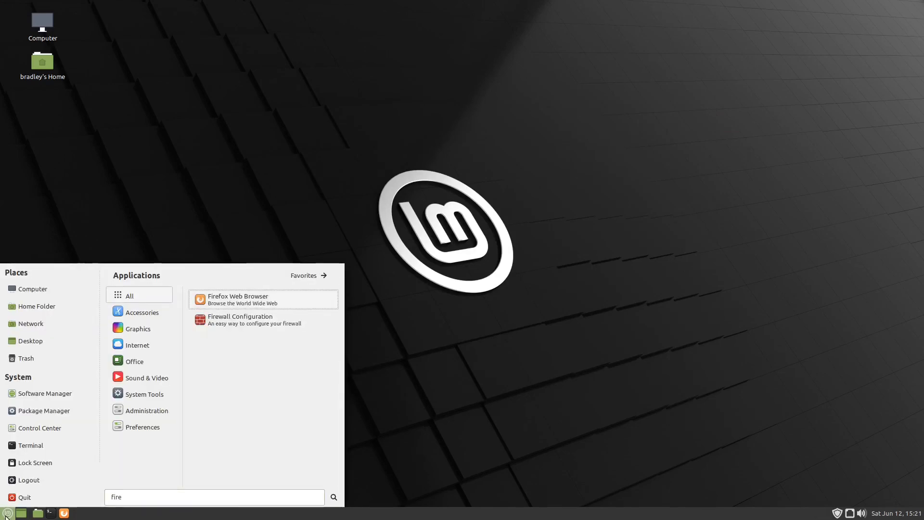
{"action": "type", "text": "w"}
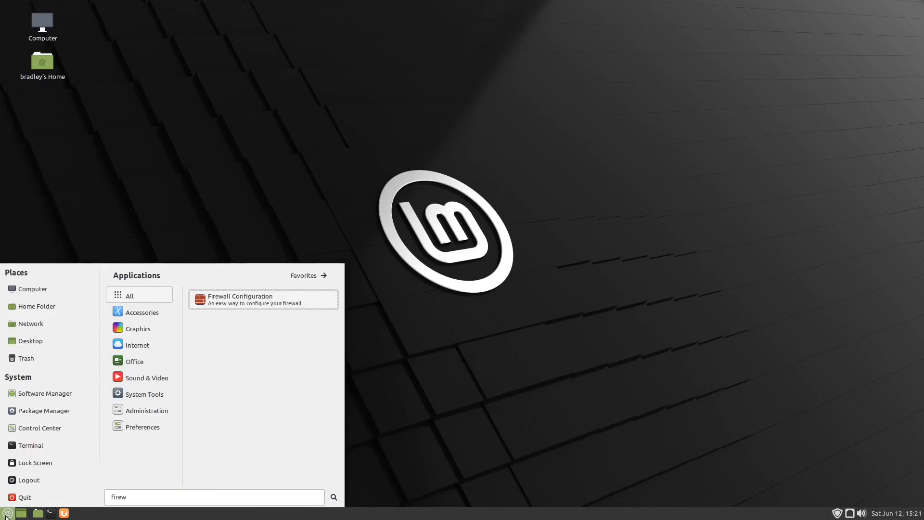
{"action": "left_click", "coordinate": [318, 298]}
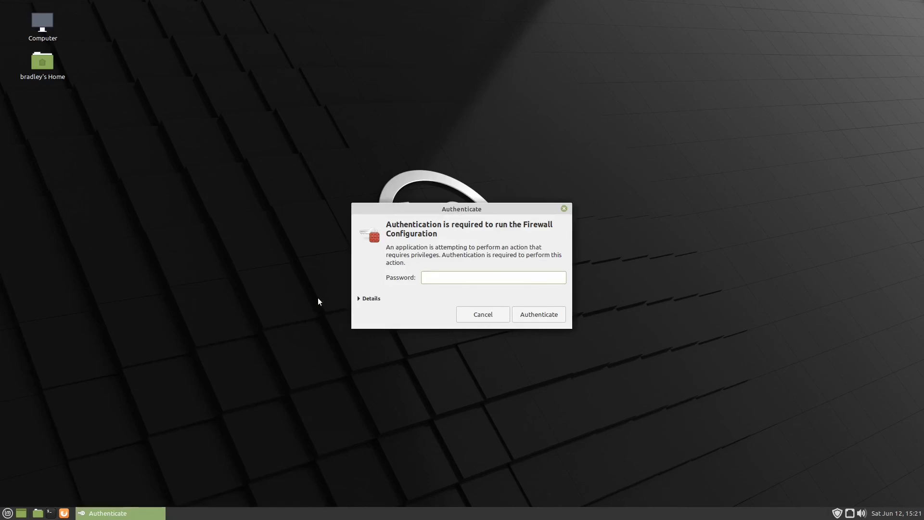
{"action": "type", "text": "••••••••"}
{"action": "key", "text": "Return"}
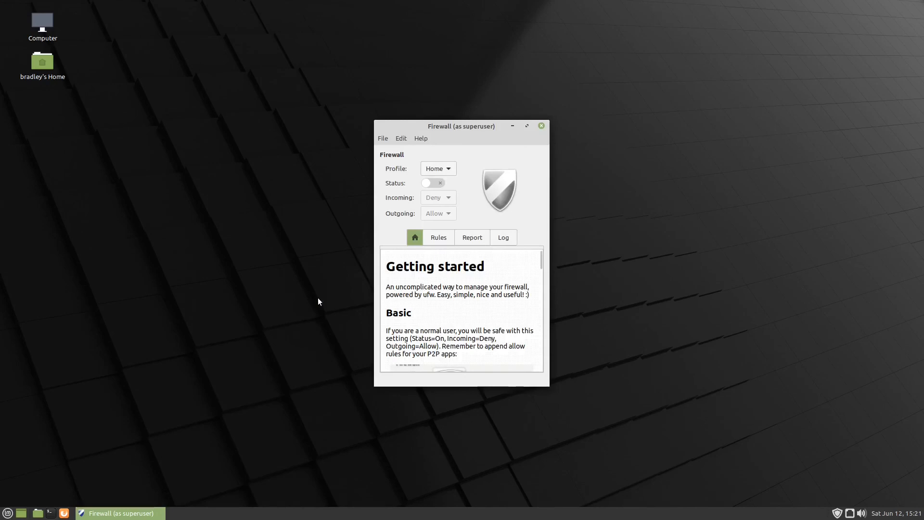
{"action": "left_click", "coordinate": [440, 183]}
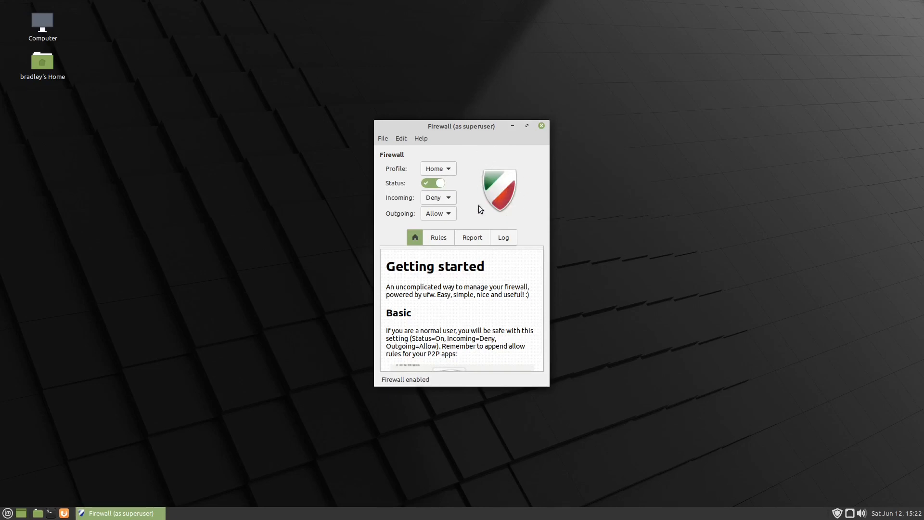
{"action": "left_click", "coordinate": [542, 127]}
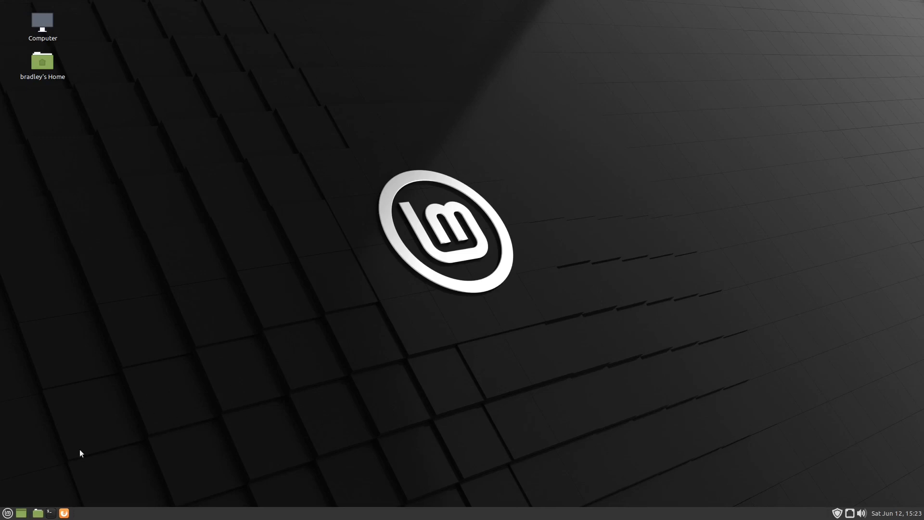
Step: Quit the desktop session and confirm leaving the running system
{"action": "left_click", "coordinate": [7, 513]}
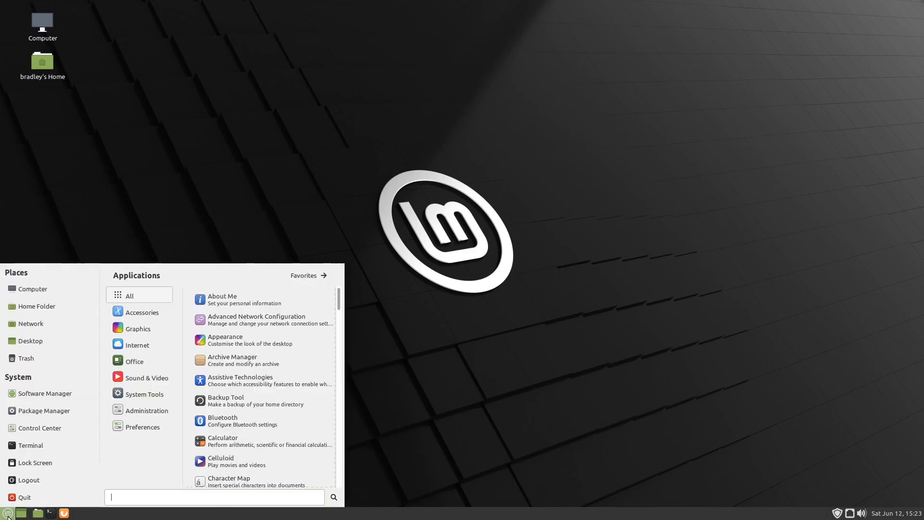
{"action": "left_click", "coordinate": [43, 498]}
{"action": "left_click", "coordinate": [516, 293]}
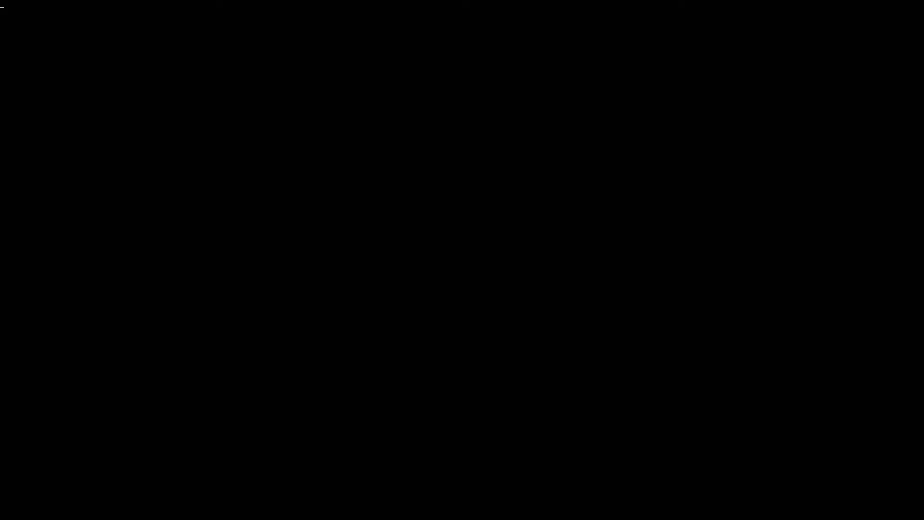